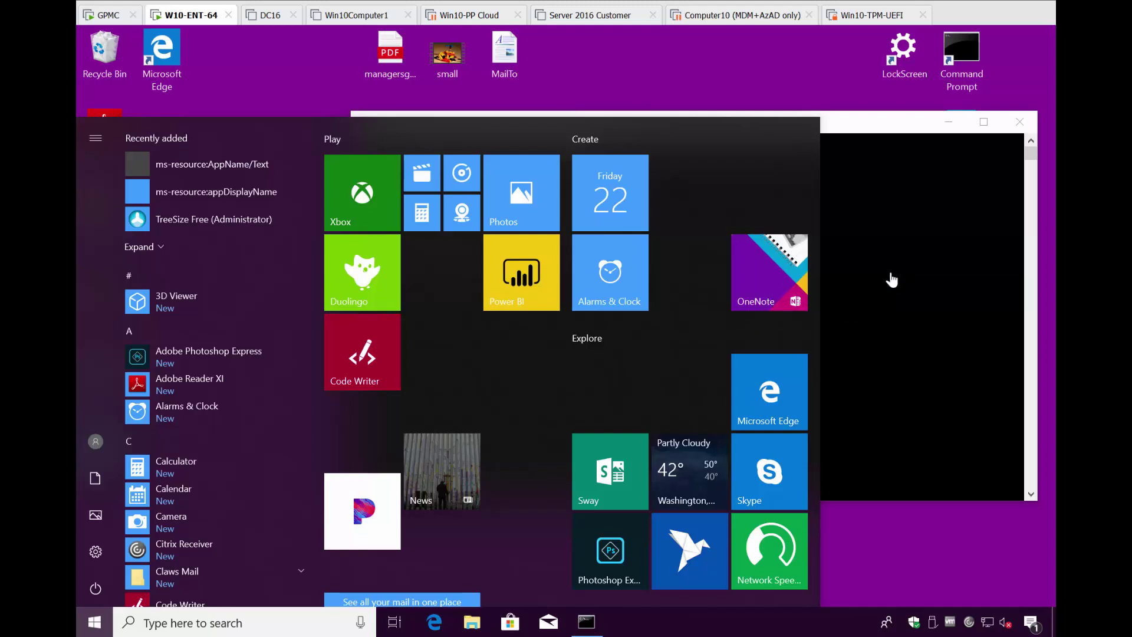
On the Windows 10 client, close the Start menu and the finished gpupdate /force Command Prompt
left_click(987, 159)
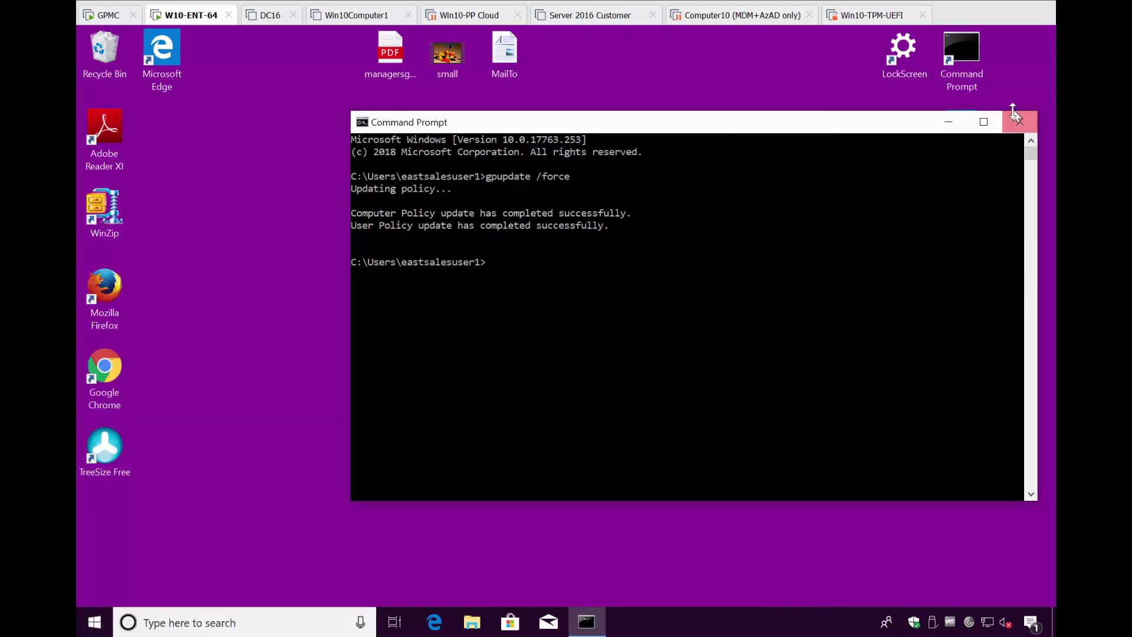
left_click(1019, 122)
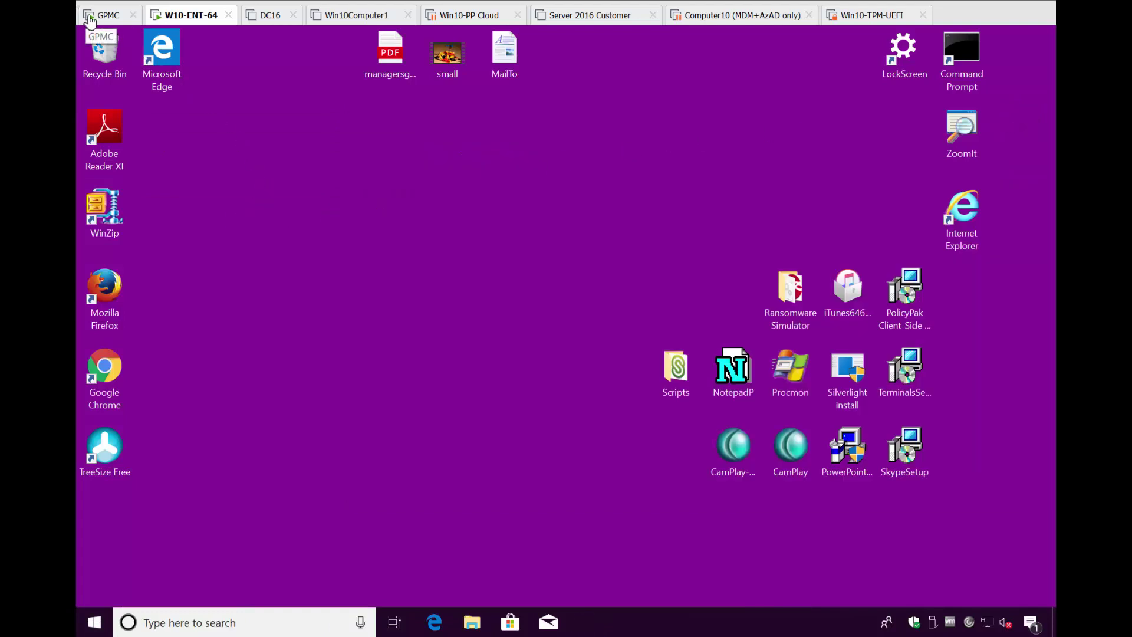
On the GPMC machine, open Script Manager Example Scripts > XMLs and widen the Name column
left_click(106, 15)
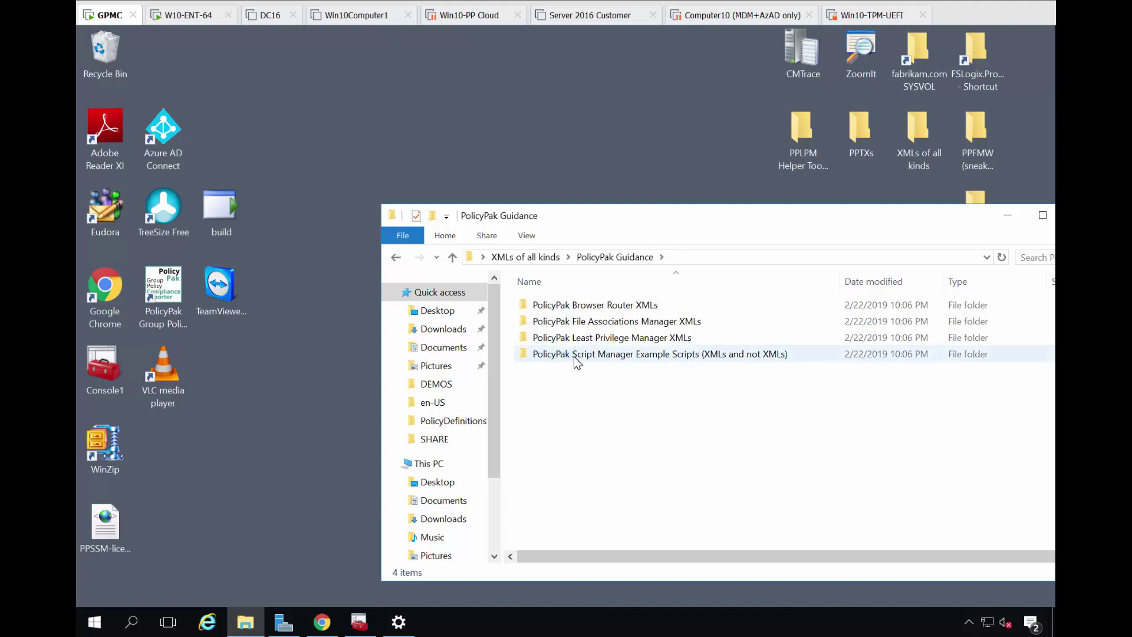
right_click(613, 361)
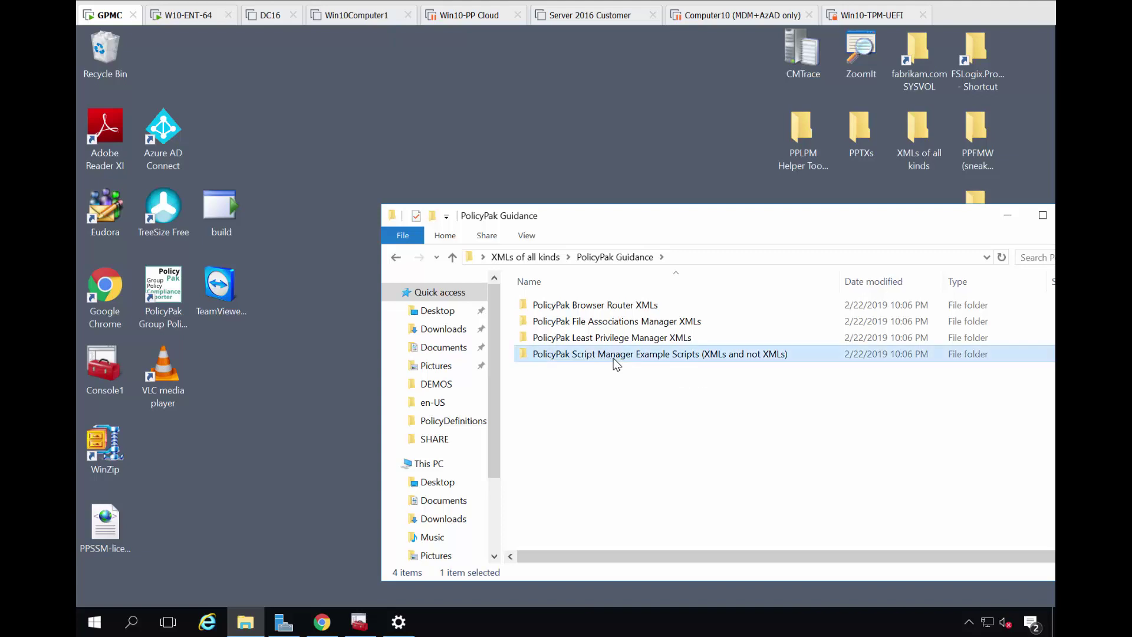
left_click(589, 361)
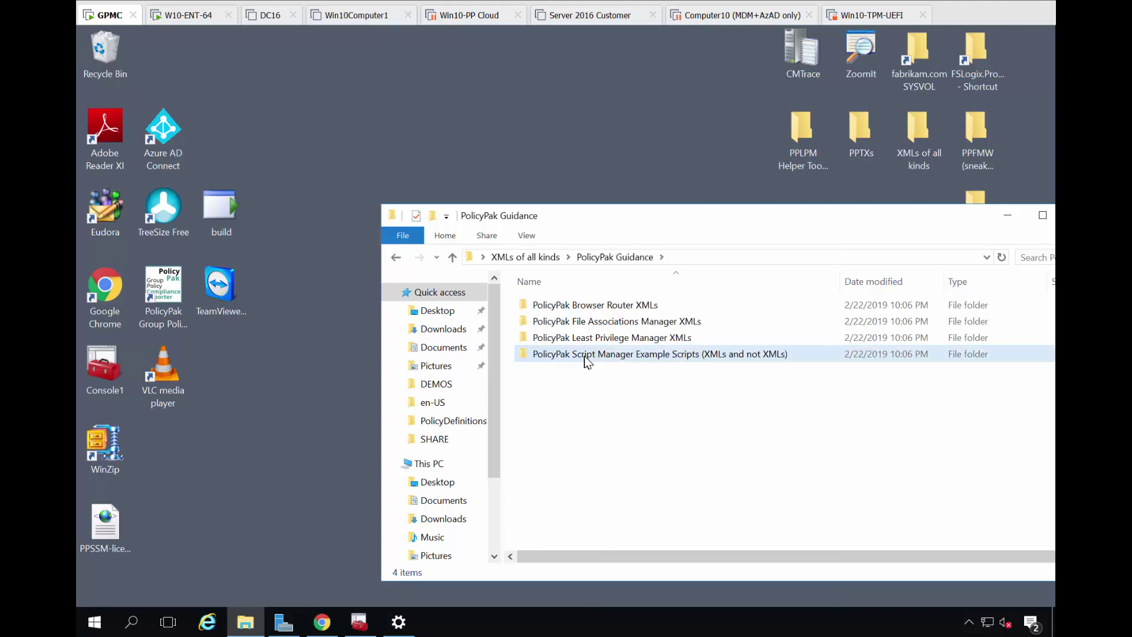
double_click(588, 361)
left_click(548, 376)
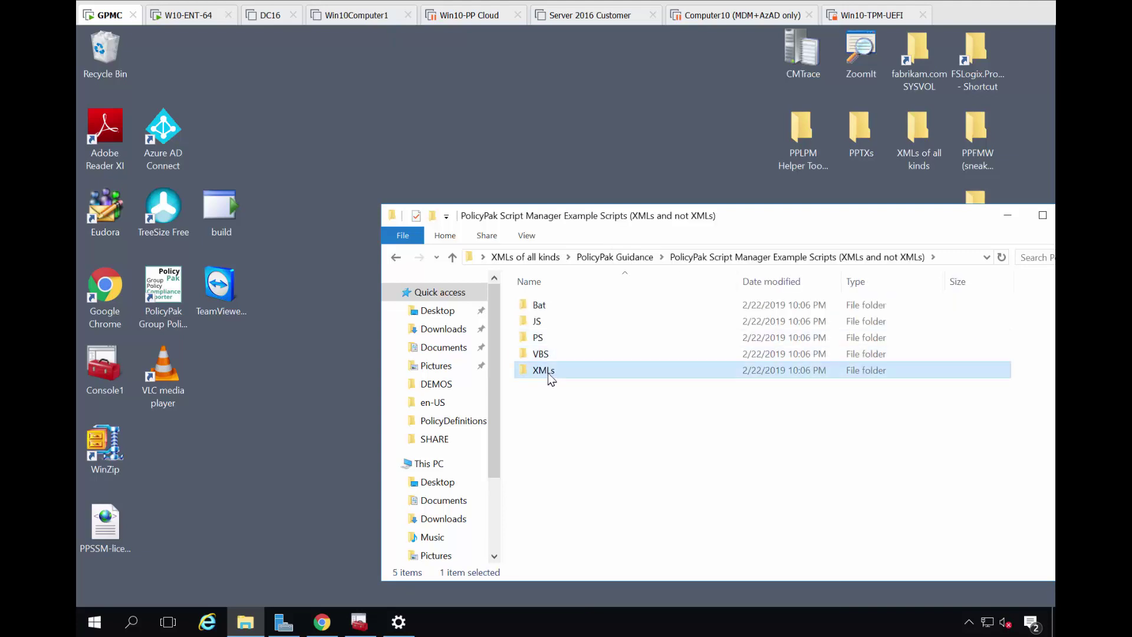
double_click(548, 376)
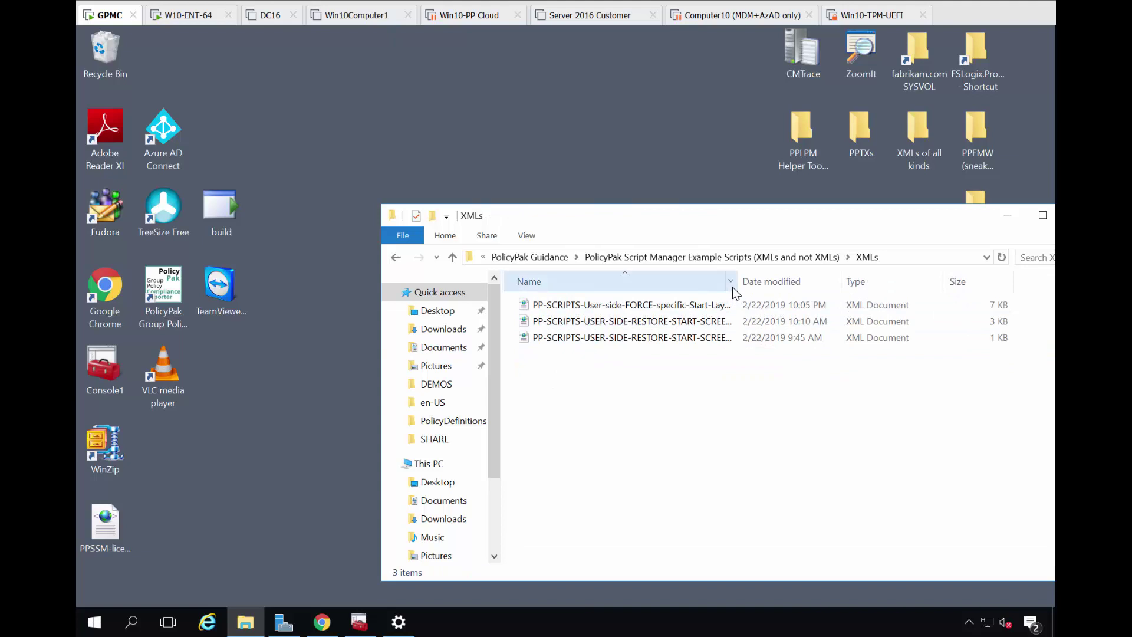
left_click_drag(739, 281, 865, 281)
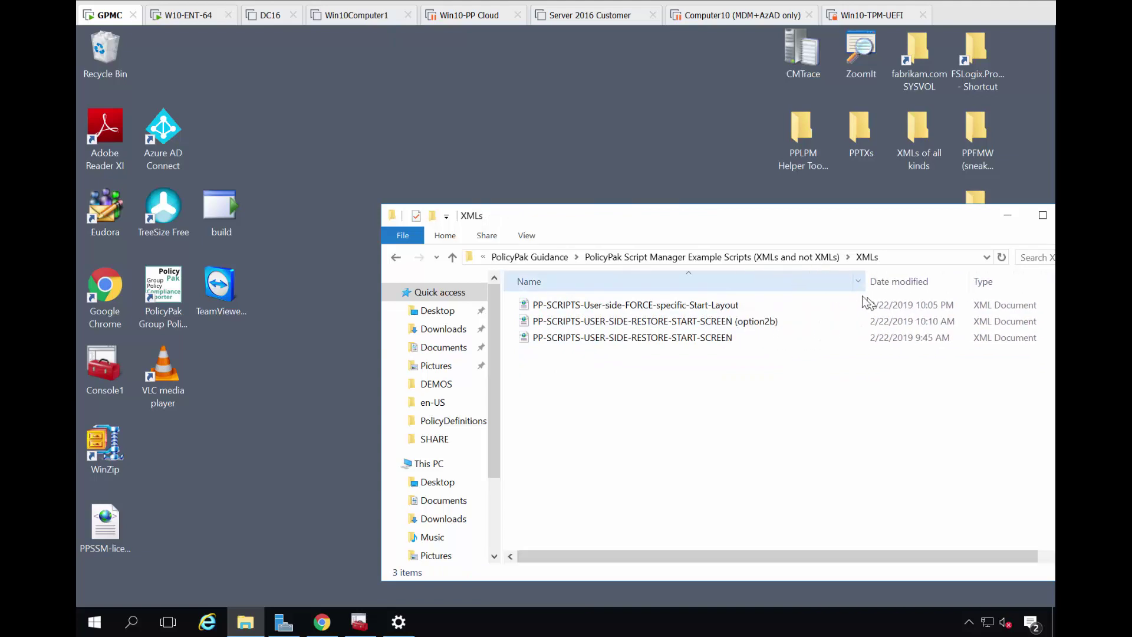
Reposition Explorer, select PP-SCRIPTS-USER-SIDE-RESTORE-START-SCREEN, and bring Group Policy Management forward
left_click_drag(699, 217, 836, 259)
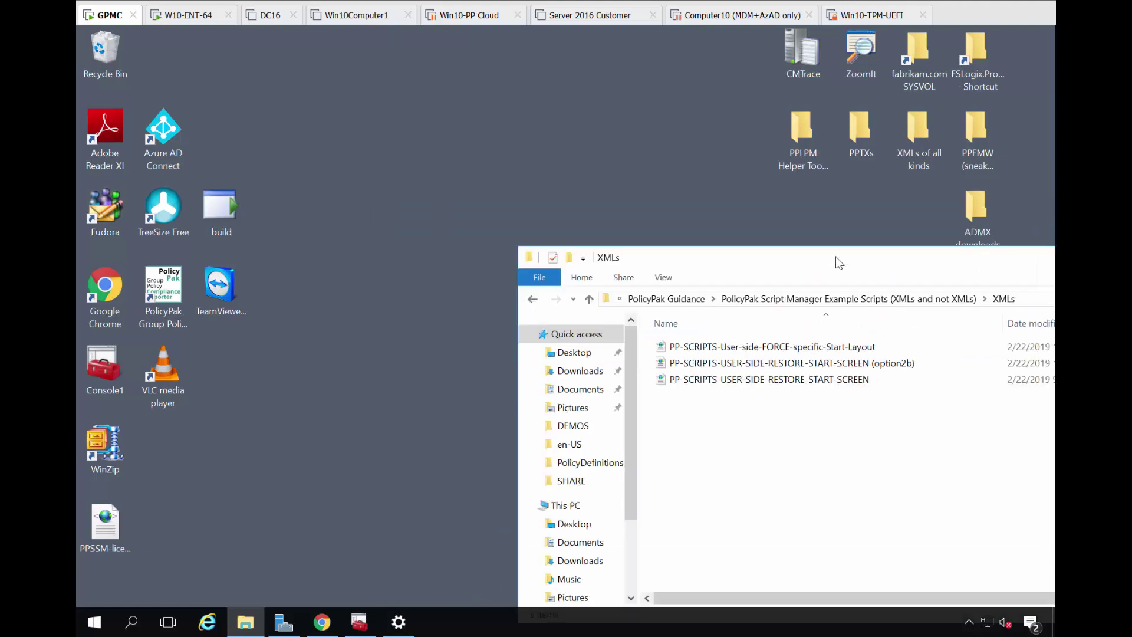
left_click_drag(737, 379, 575, 474)
left_click_drag(720, 273, 803, 259)
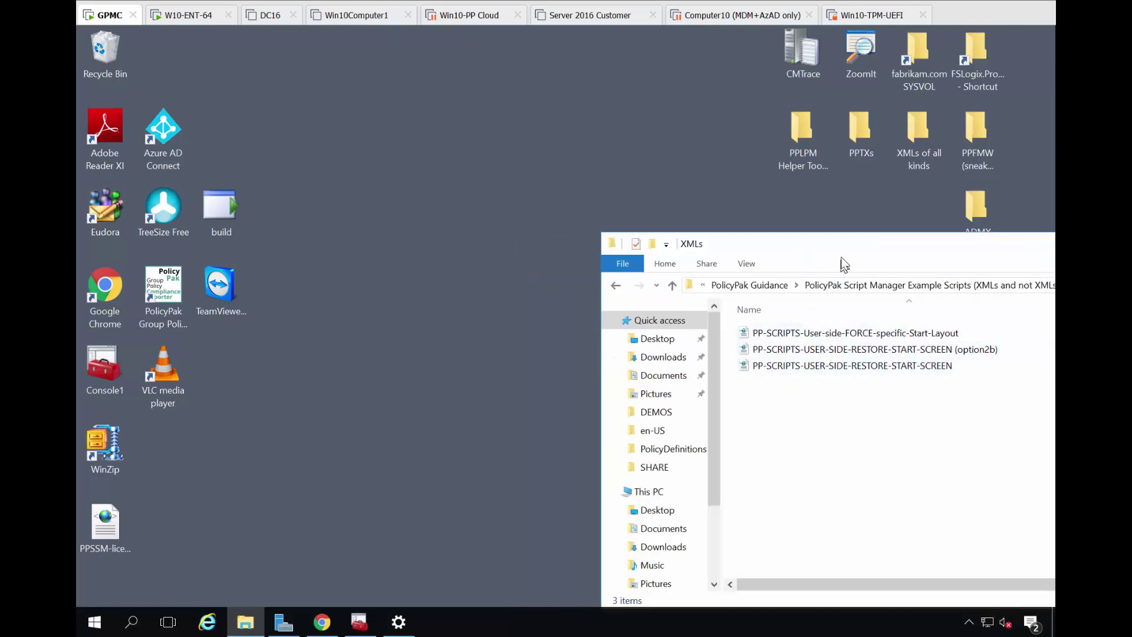
left_click_drag(841, 260, 758, 252)
left_click(719, 369)
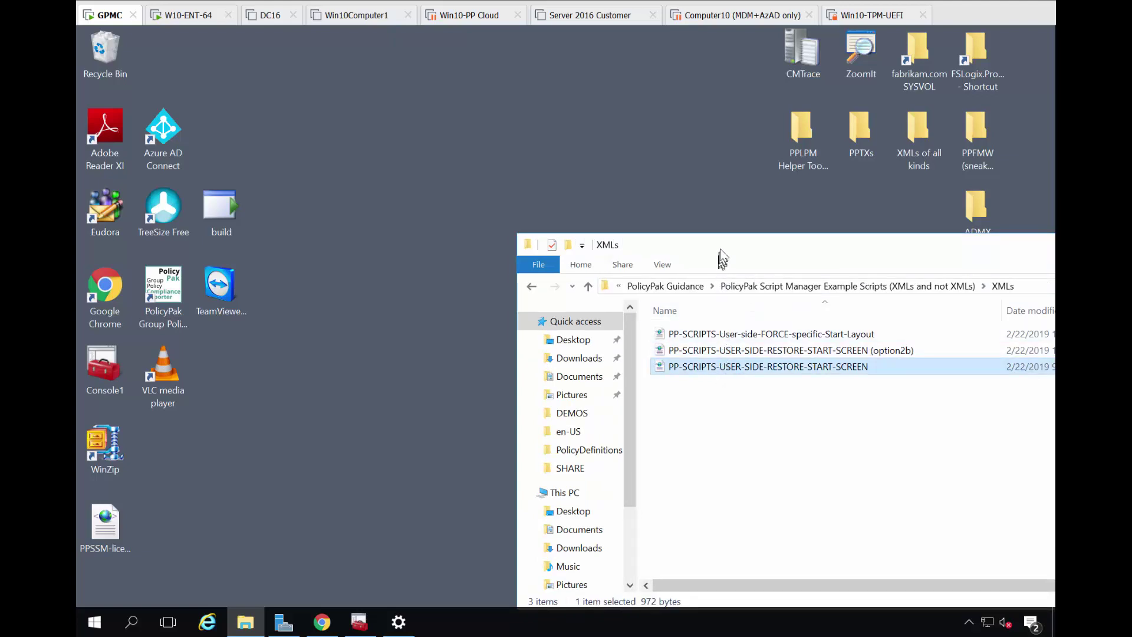
left_click_drag(804, 252, 892, 250)
left_click(359, 622)
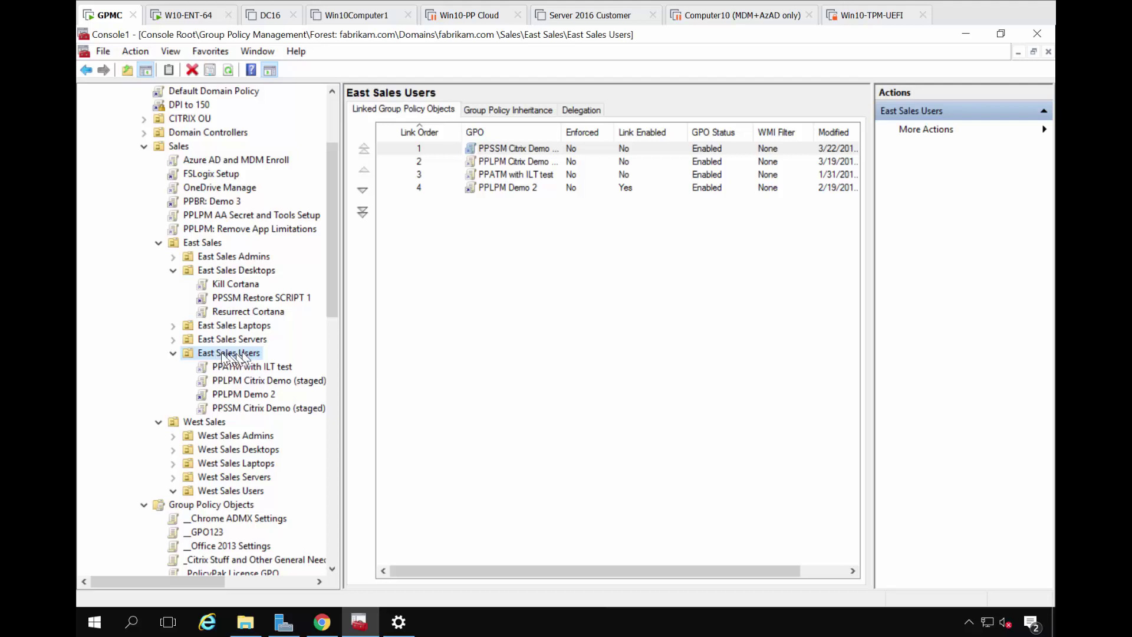
Create the 'PP Scripts Start Screen Helper' GPO linked to East Sales Users and open it for editing
right_click(241, 355)
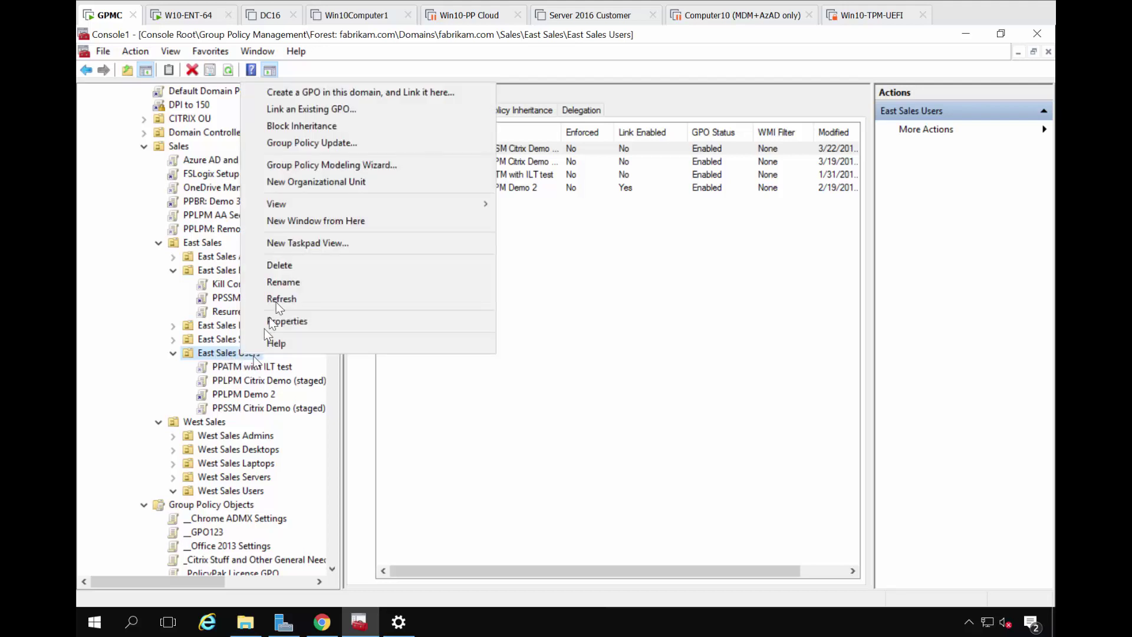
left_click(334, 93)
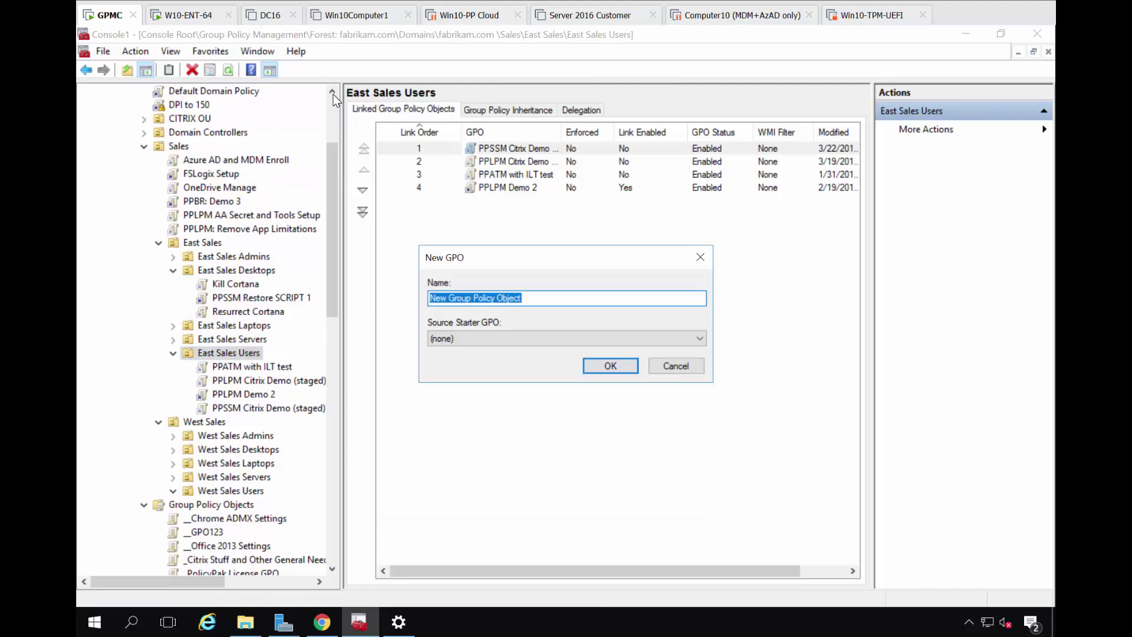
type("PP Scripts Start Screen Helper")
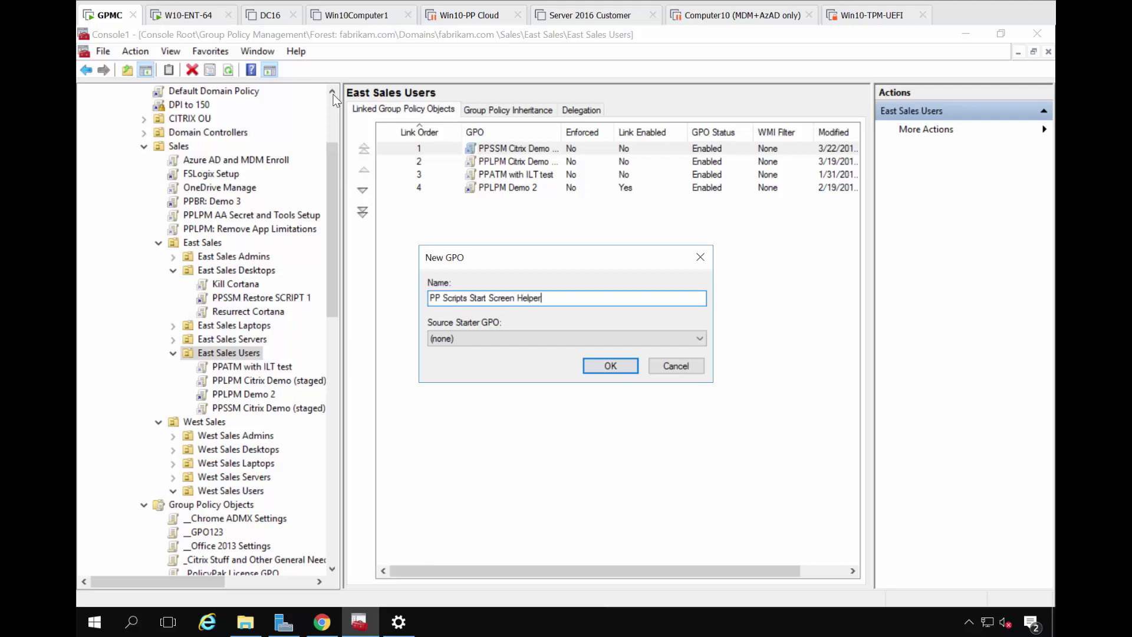
key("Return")
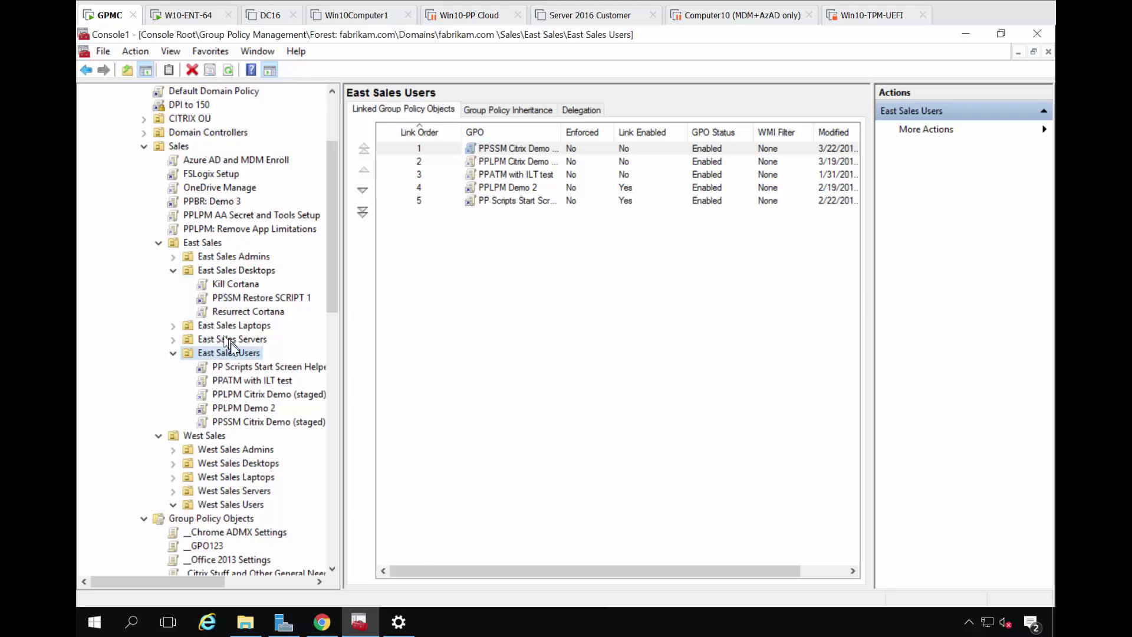
right_click(233, 367)
left_click(235, 375)
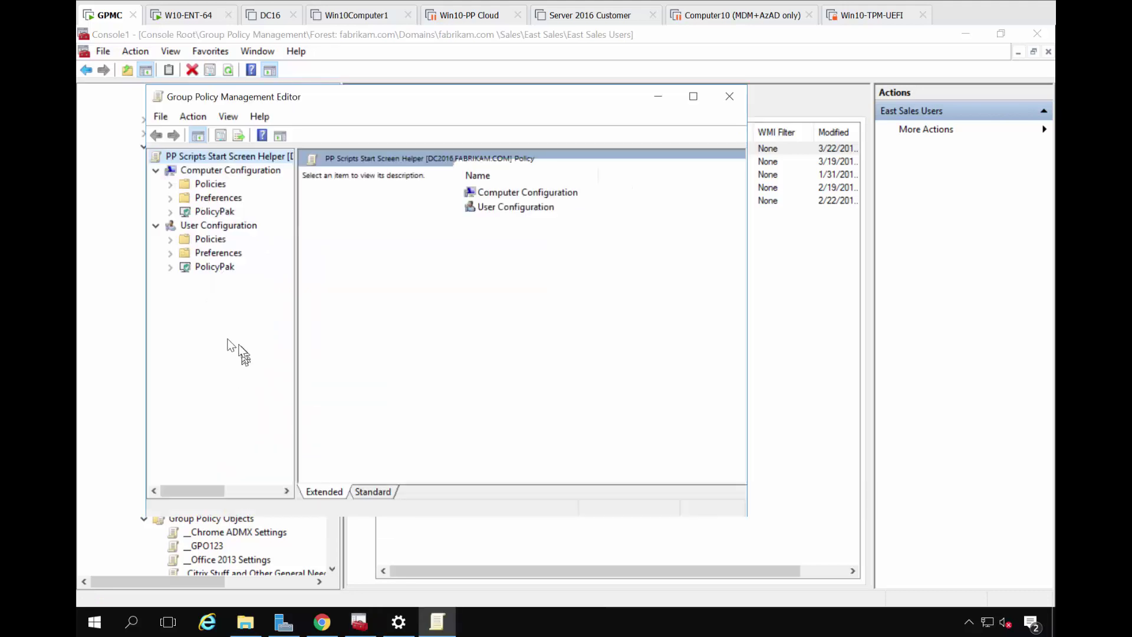
Open User Configuration > PolicyPak > Scripts Manager and drag in the RESTORE-START-SCREEN XML
double_click(292, 103)
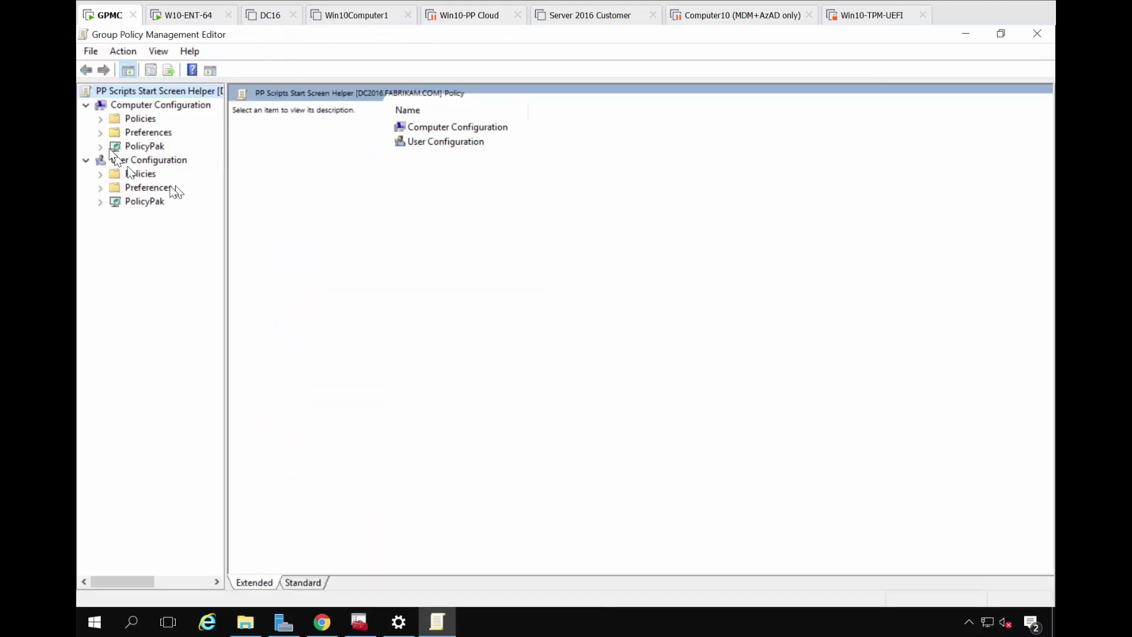
left_click(100, 201)
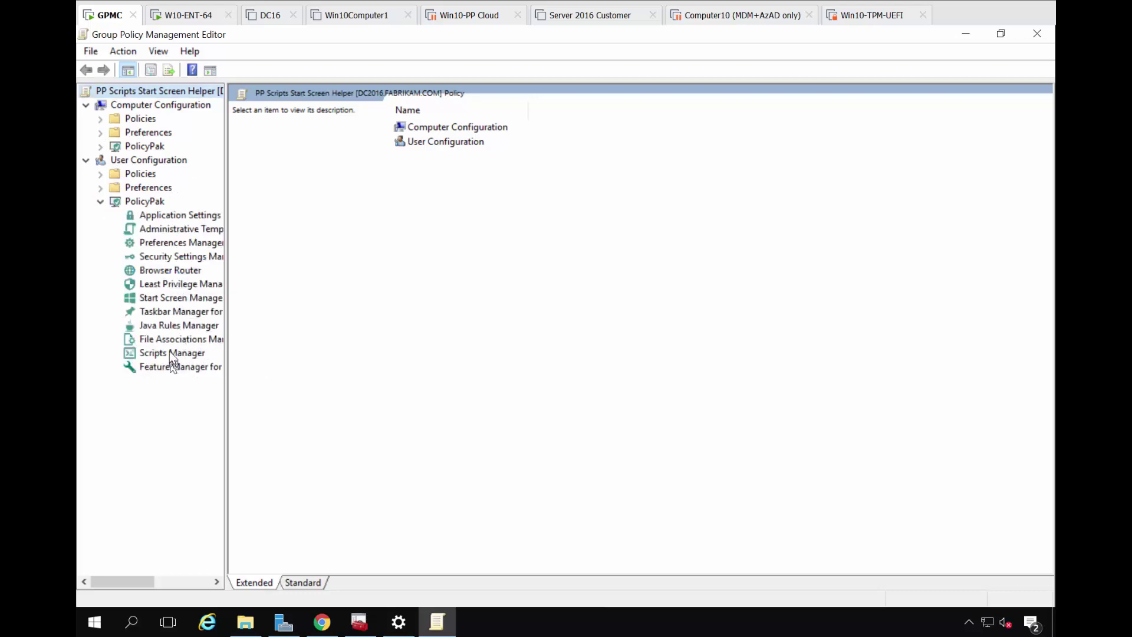
left_click(170, 352)
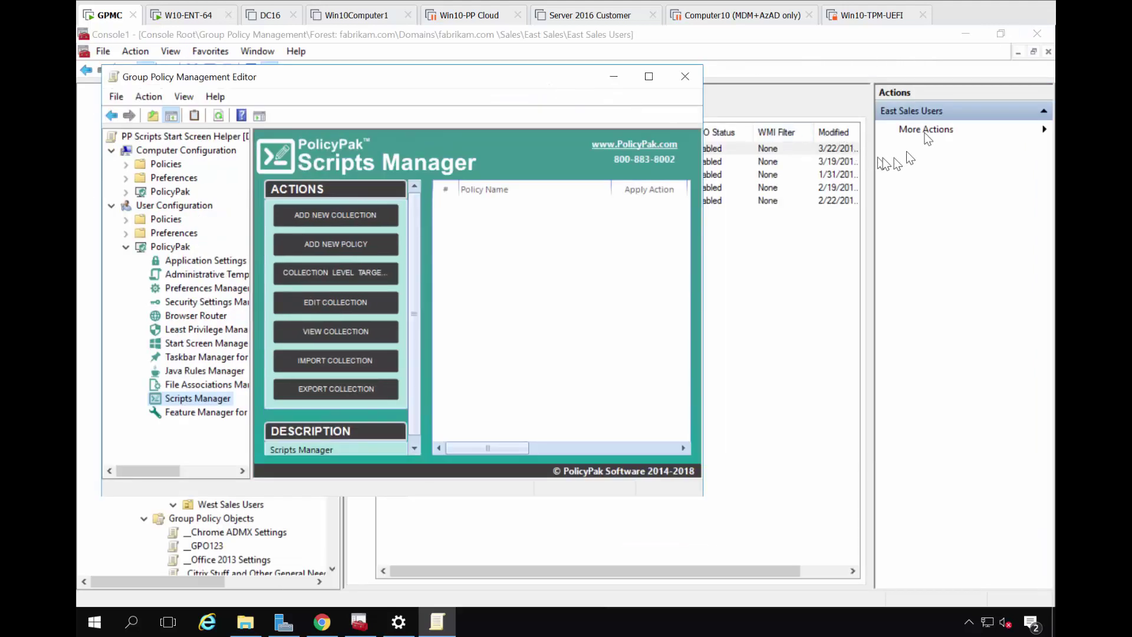
left_click(971, 38)
left_click(842, 379)
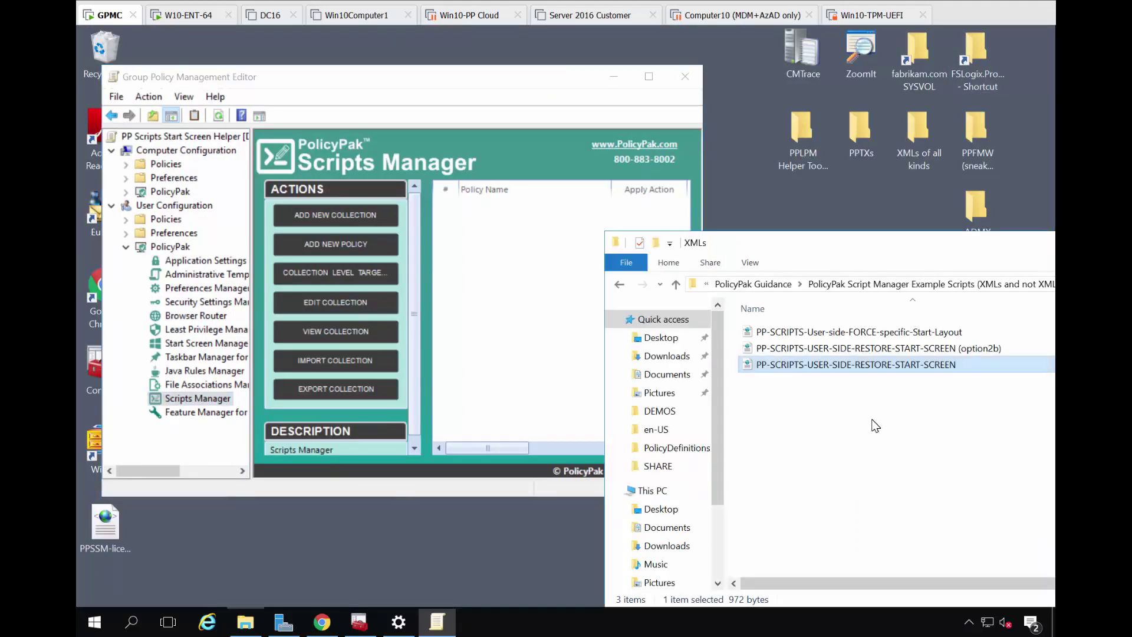
left_click_drag(834, 367, 480, 294)
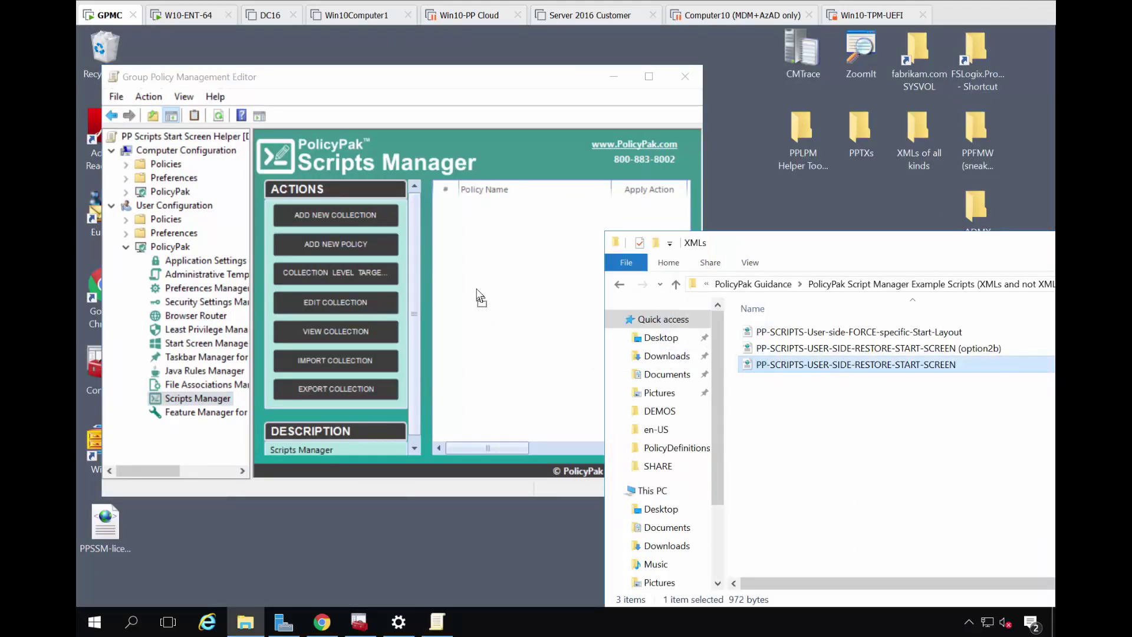
right_click(470, 243)
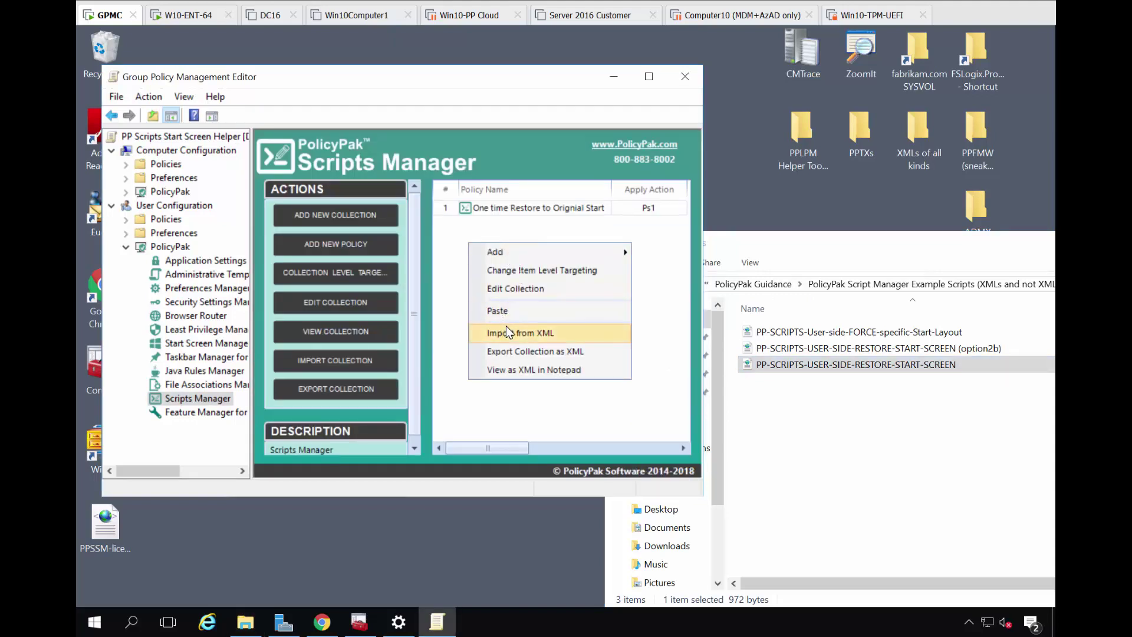
left_click(507, 209)
double_click(507, 209)
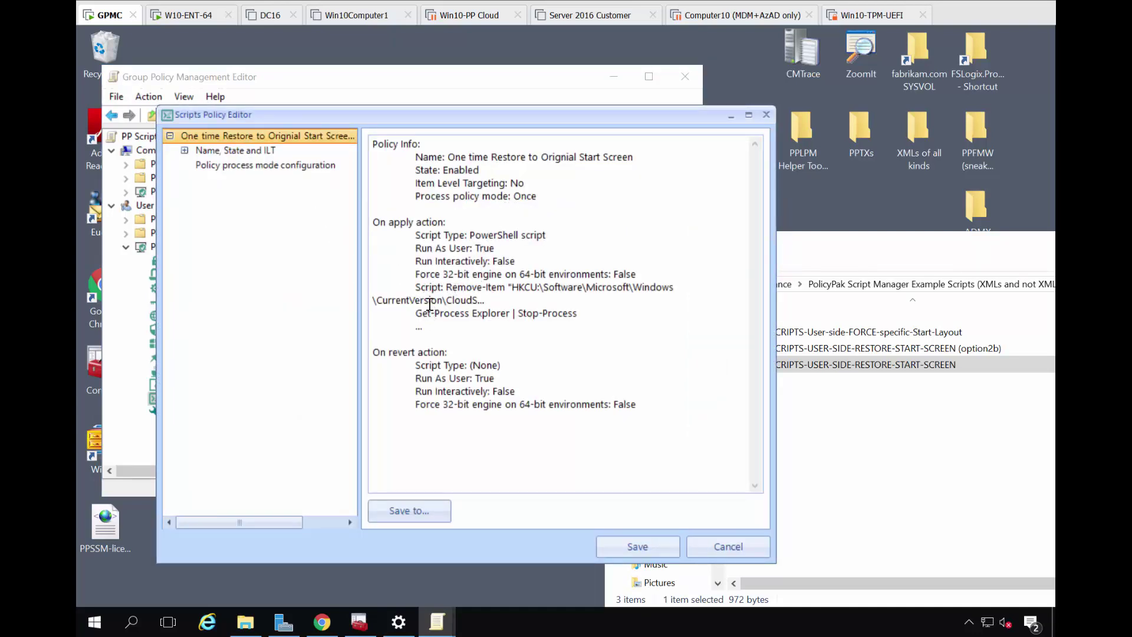
left_click_drag(444, 287, 517, 308)
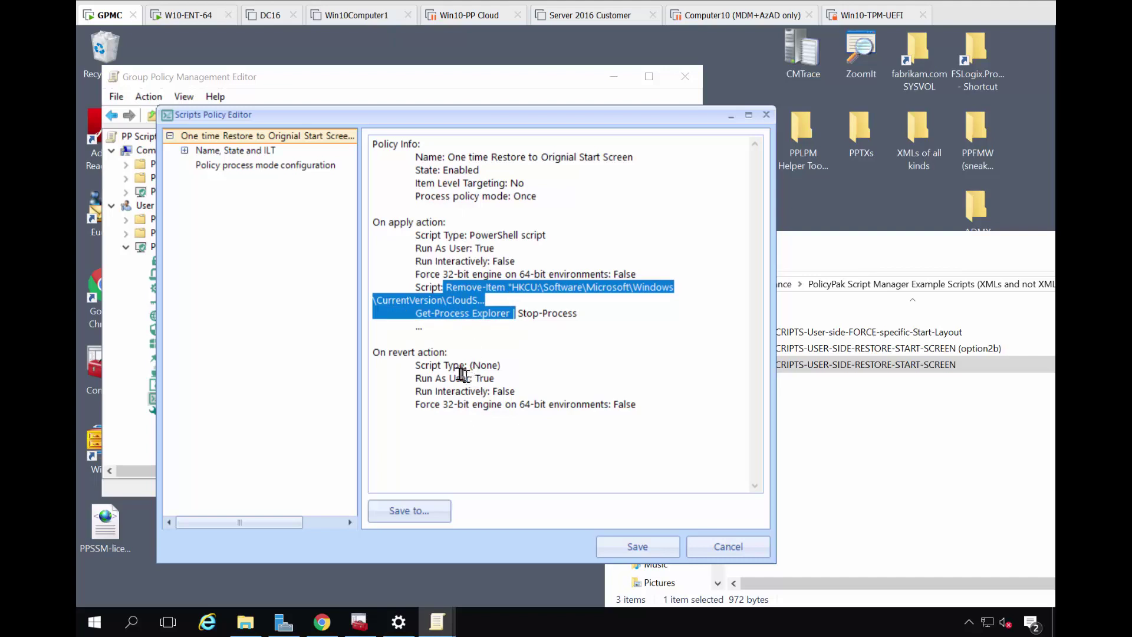
left_click_drag(435, 378, 493, 381)
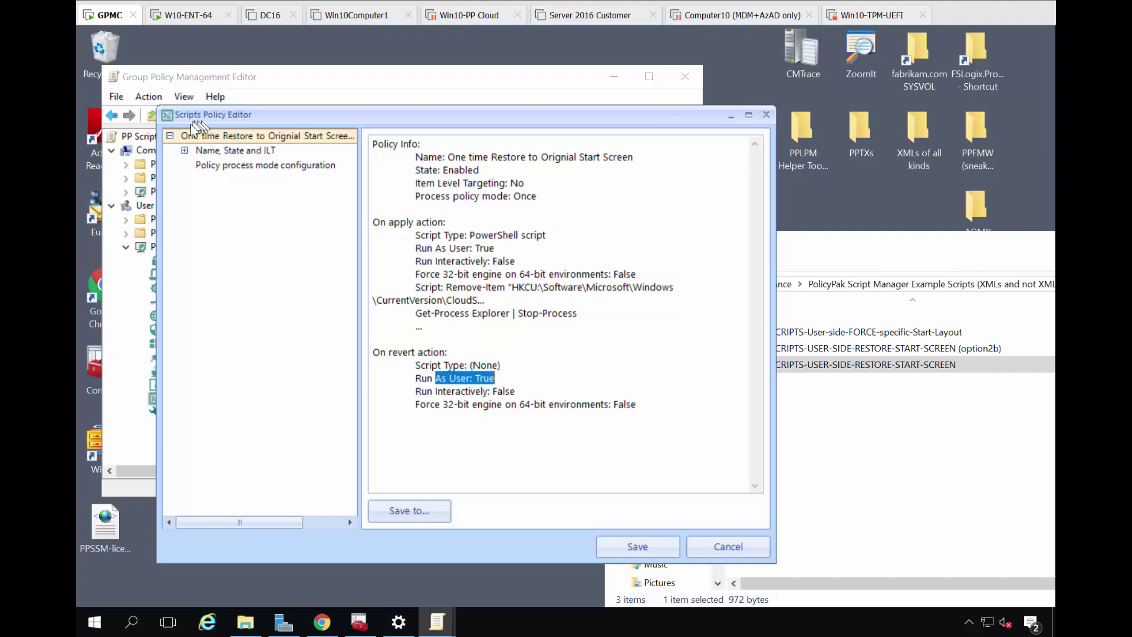
left_click(185, 150)
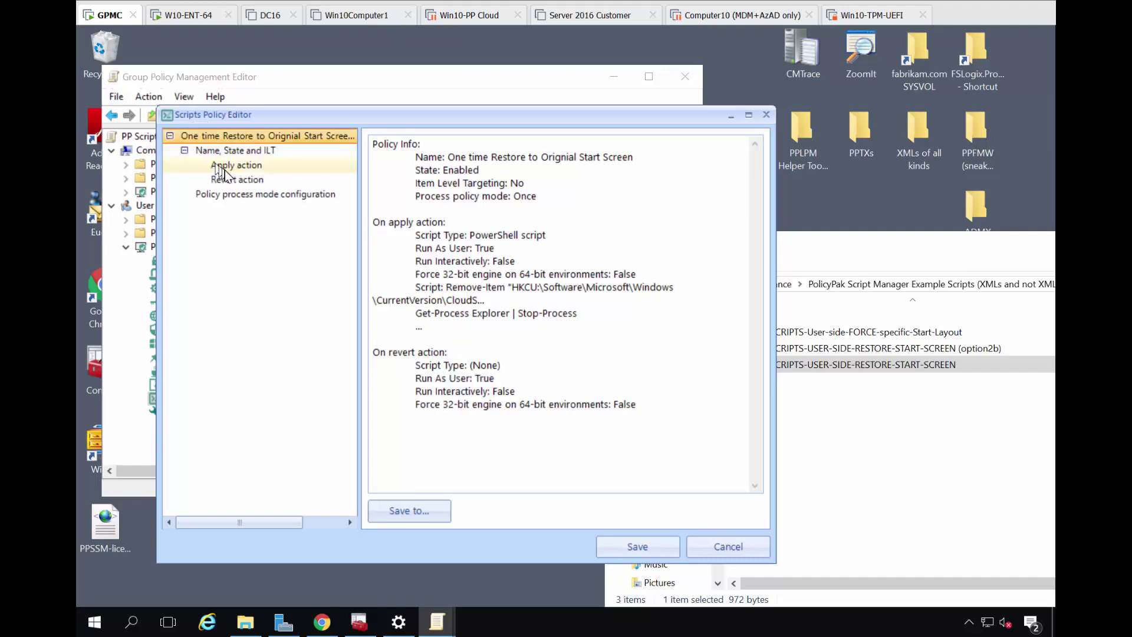
left_click(252, 195)
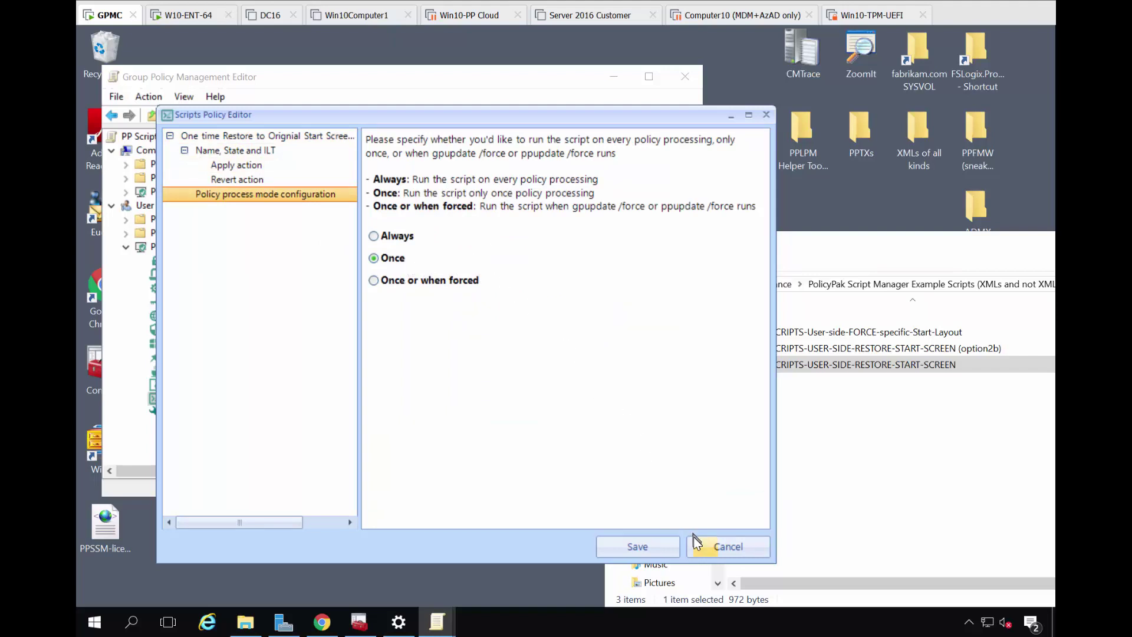
left_click(649, 545)
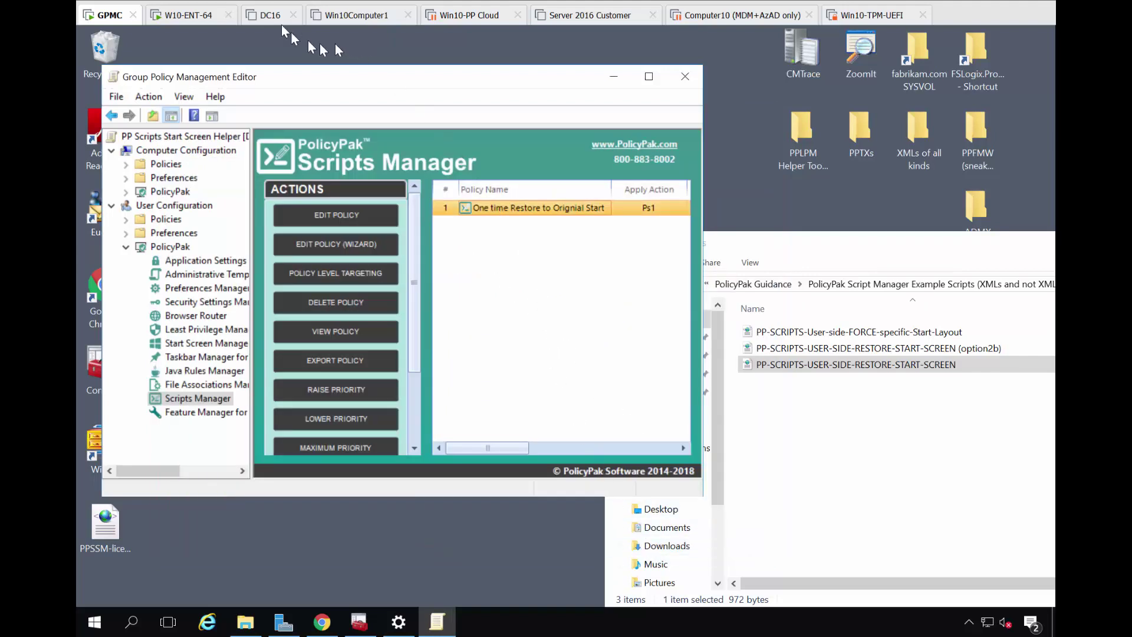
left_click(206, 18)
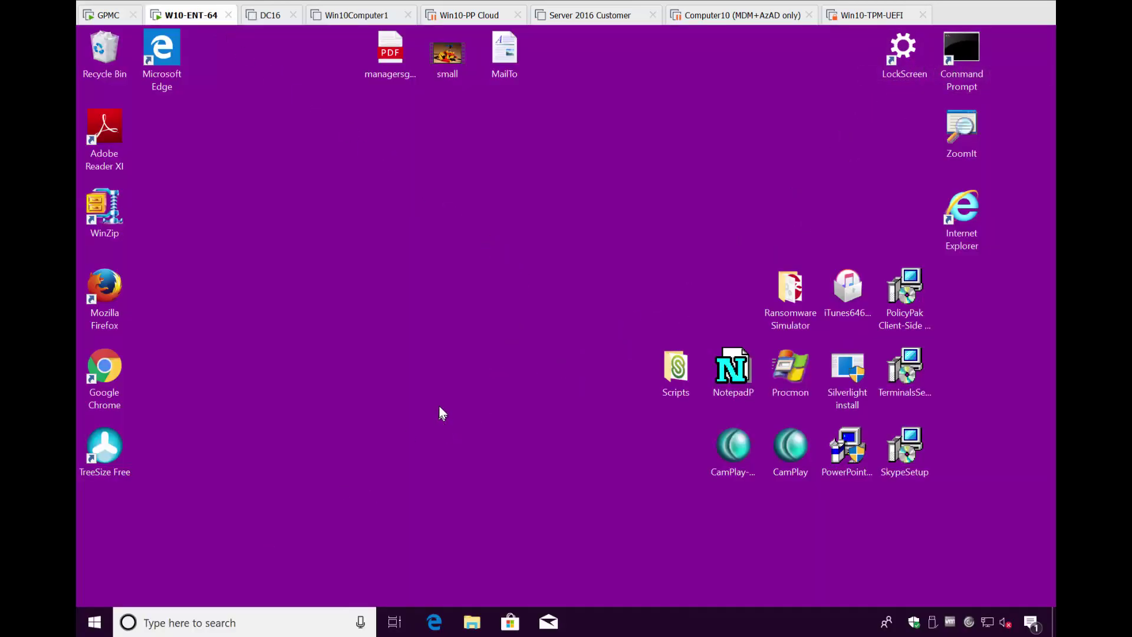
Run gpupdate in Command Prompt on the Windows 10 client
key("super")
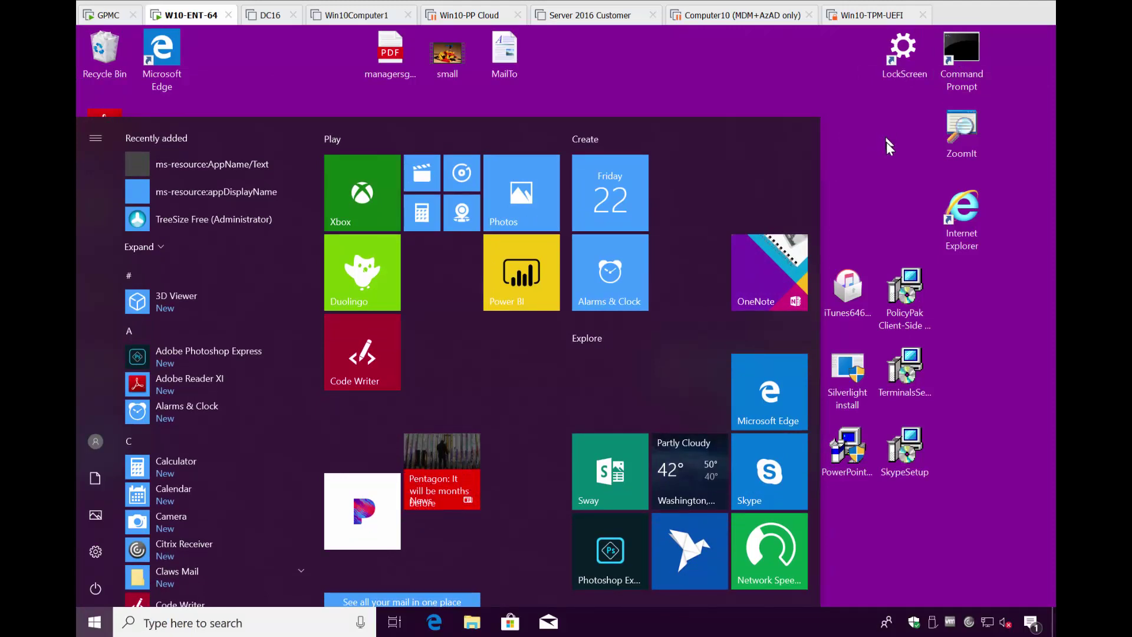
left_click(890, 139)
double_click(952, 59)
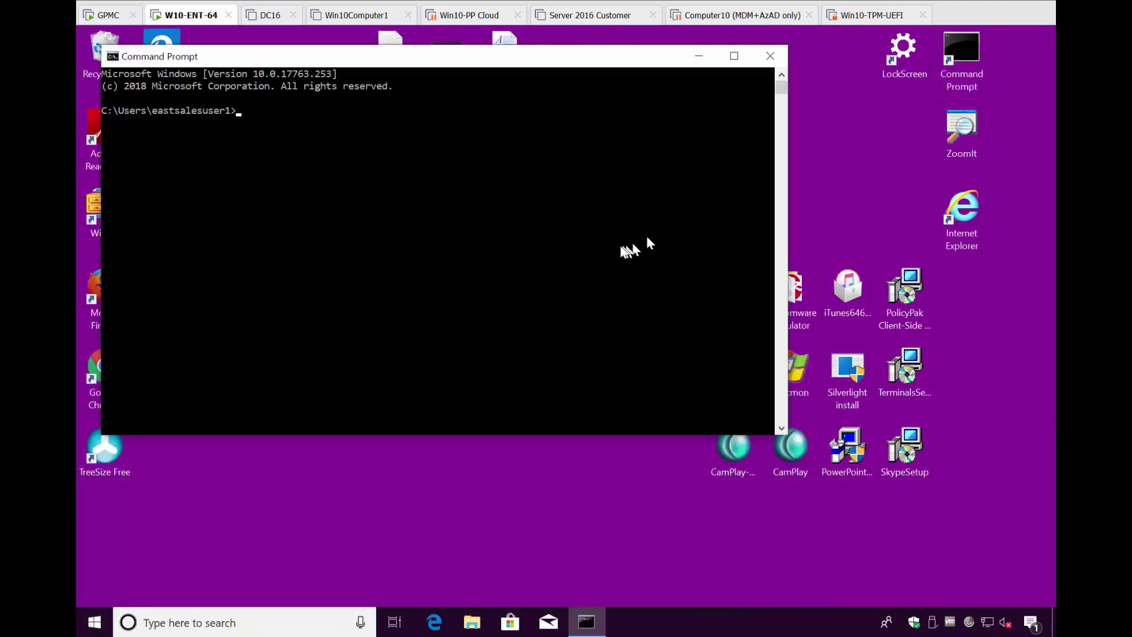
type("gpupdate")
key("Return")
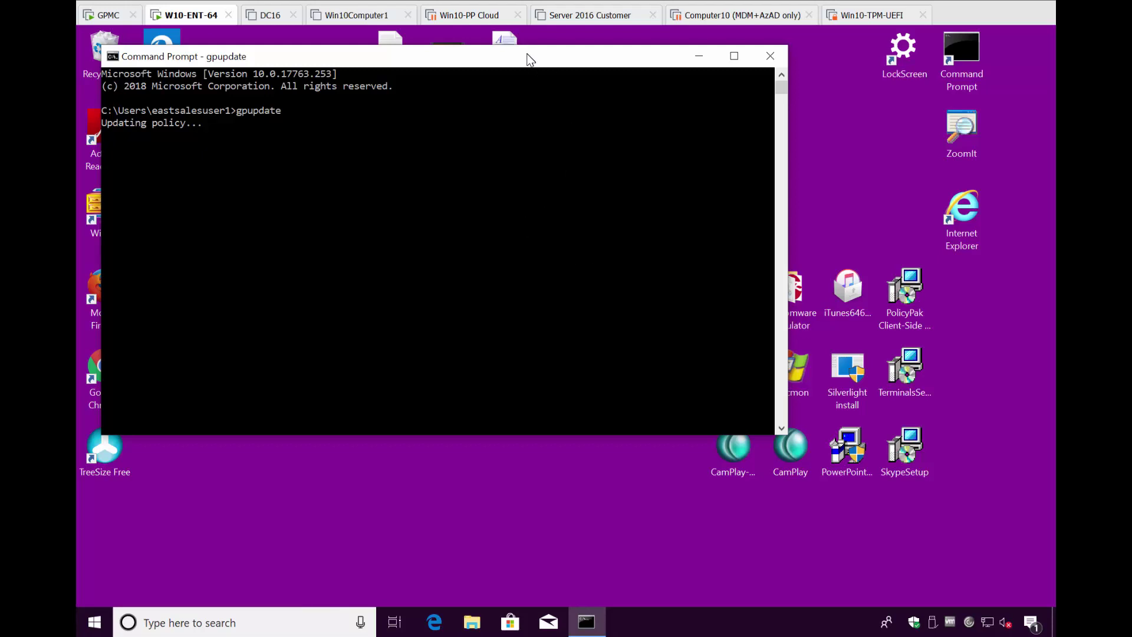
left_click_drag(530, 59, 746, 112)
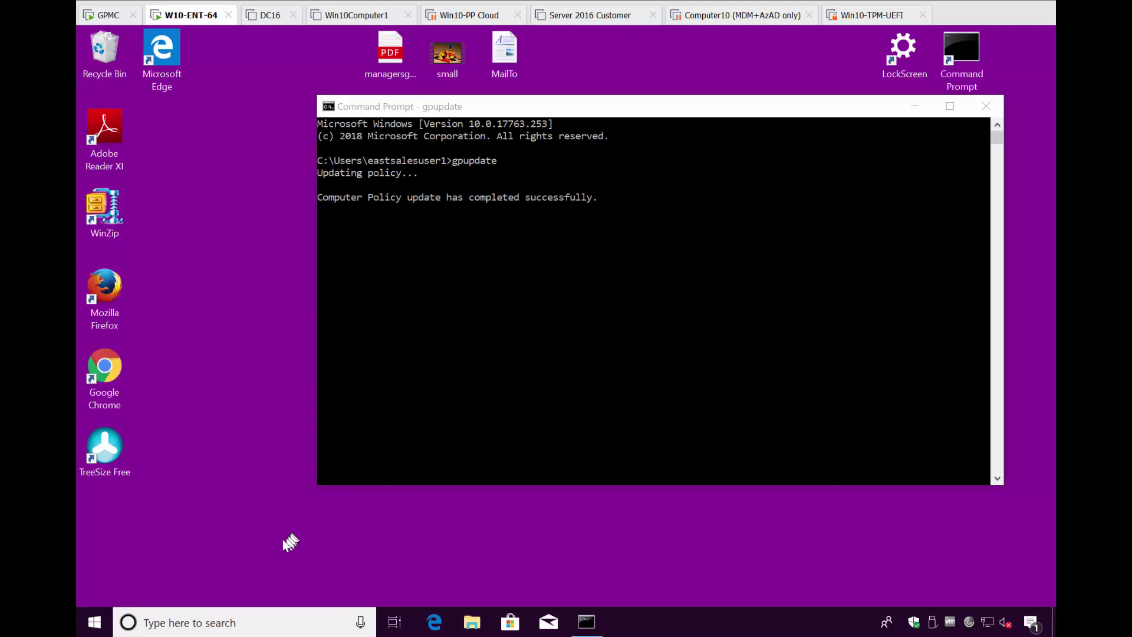
Rearrange Start tiles: Store beside Edge, Xbox into Explore, Mail under Store, OneNote under Xbox
left_click(95, 622)
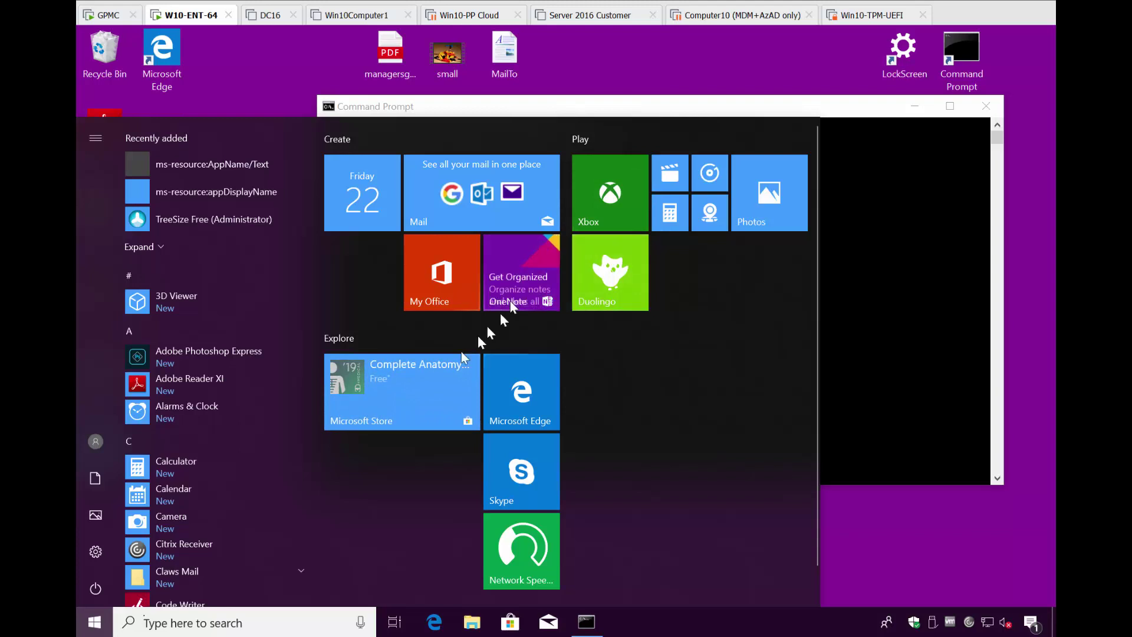
left_click_drag(427, 380, 696, 415)
left_click_drag(645, 195, 360, 525)
left_click_drag(466, 223, 678, 436)
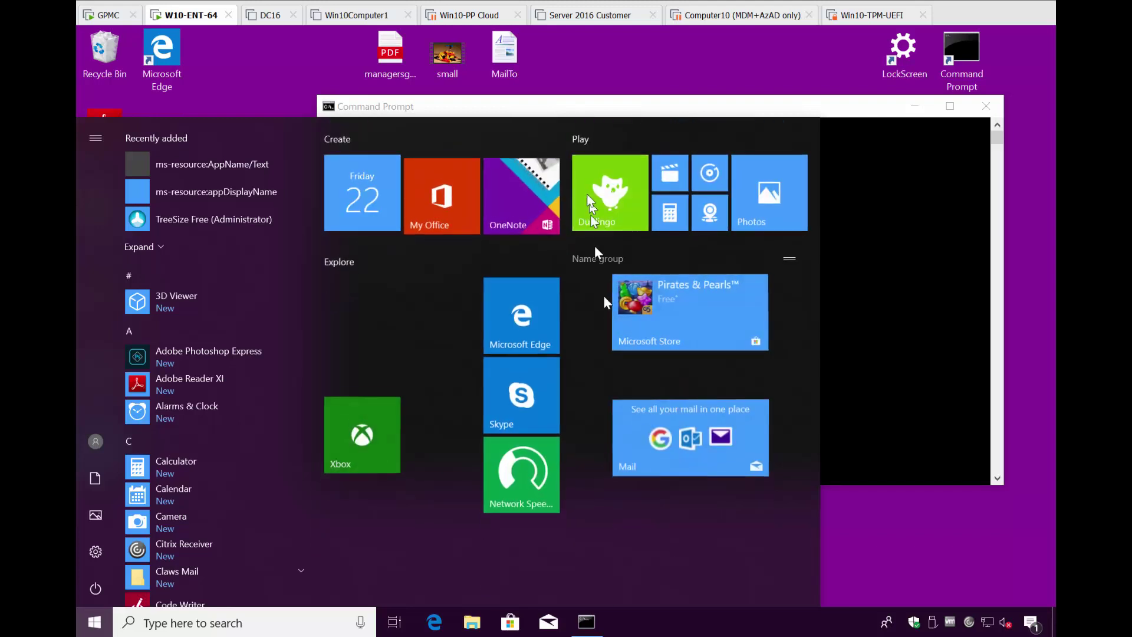
left_click_drag(537, 179, 416, 538)
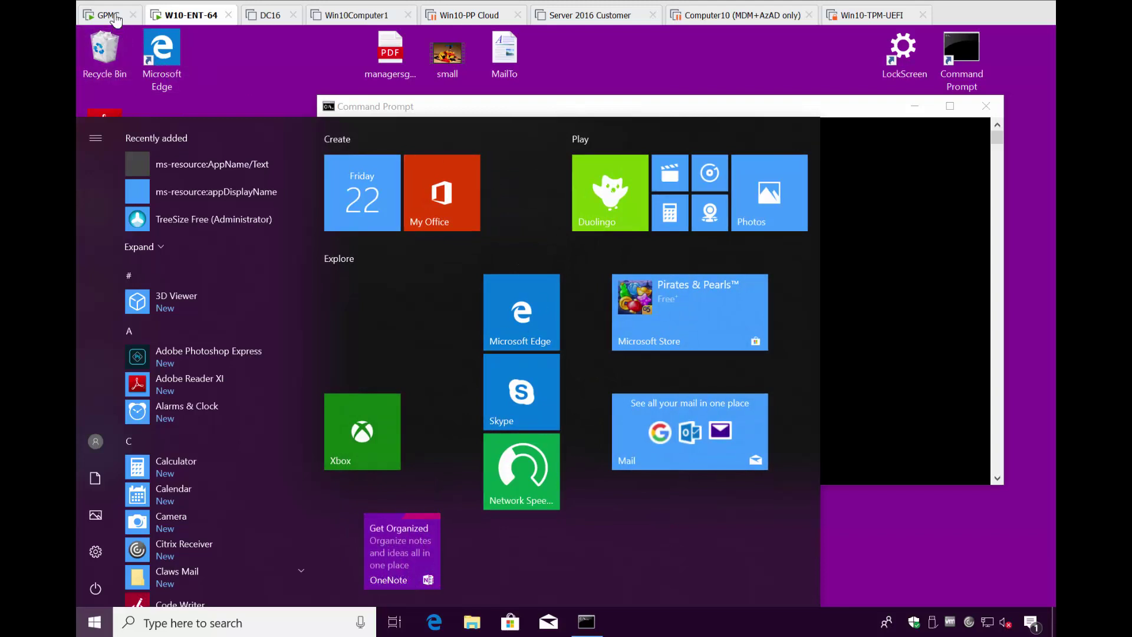
left_click(105, 15)
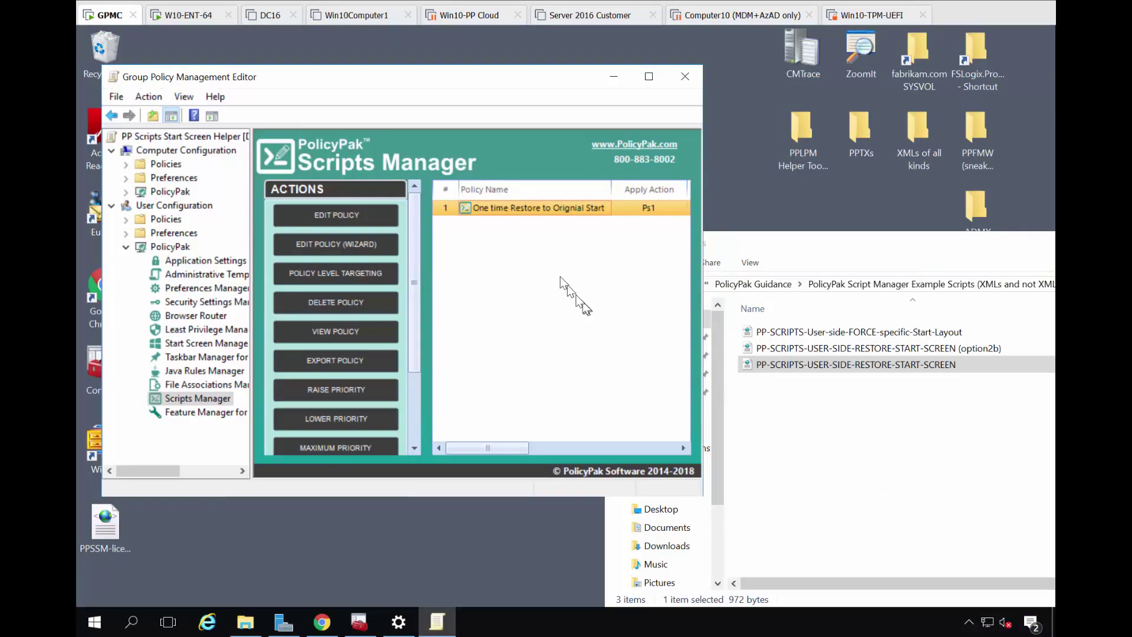
Delete the existing restore-Start policy from Scripts Manager
left_click(537, 225)
right_click(532, 211)
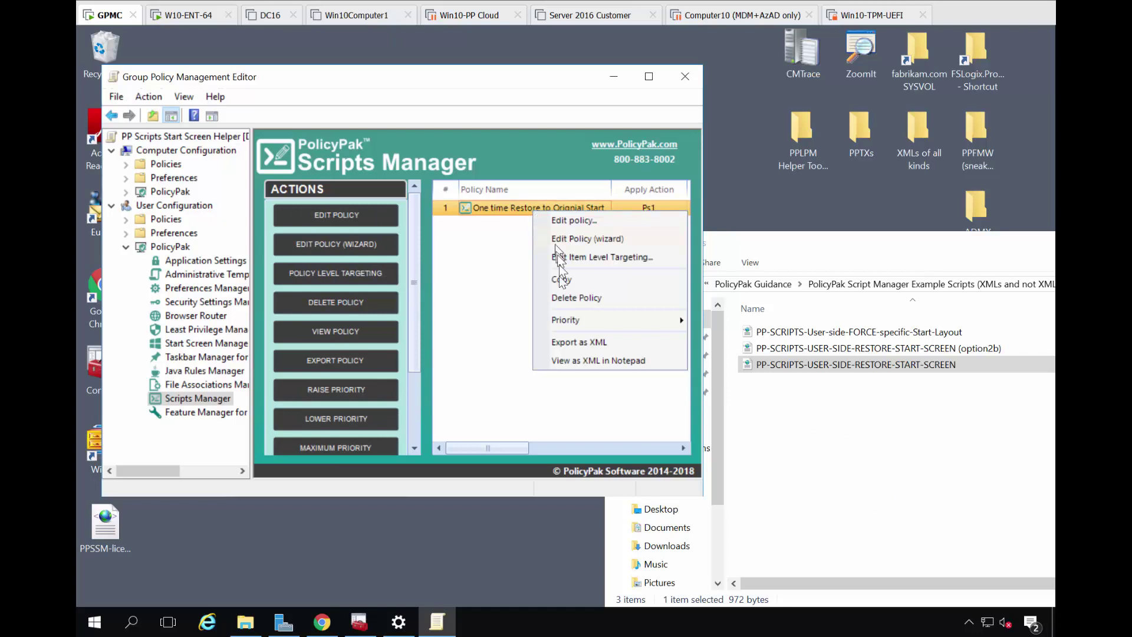
left_click(559, 296)
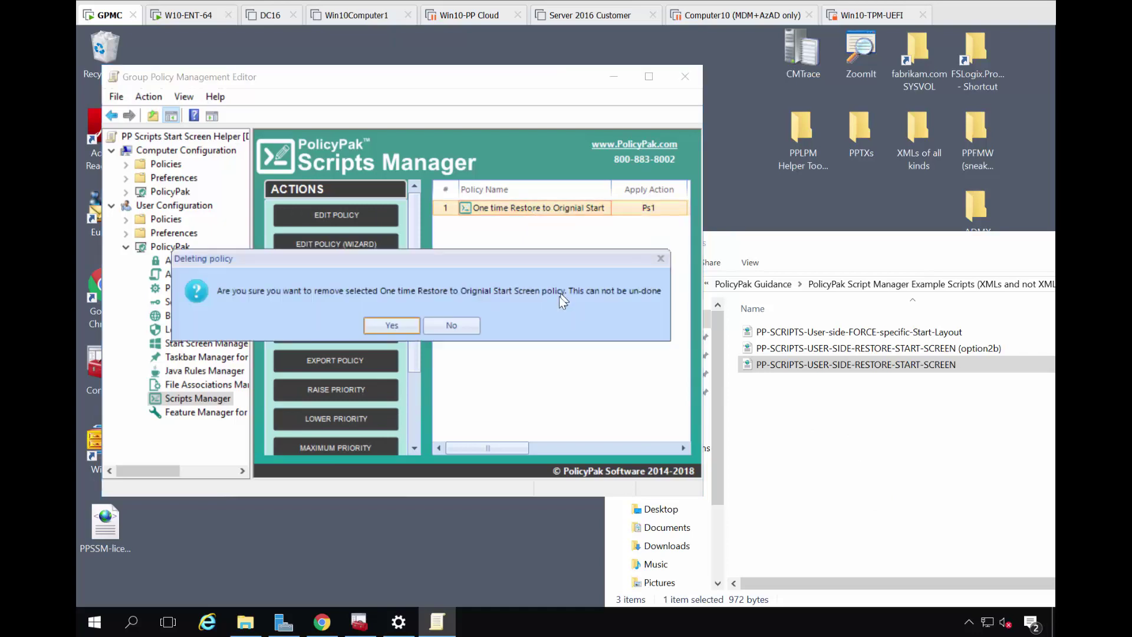
left_click(383, 323)
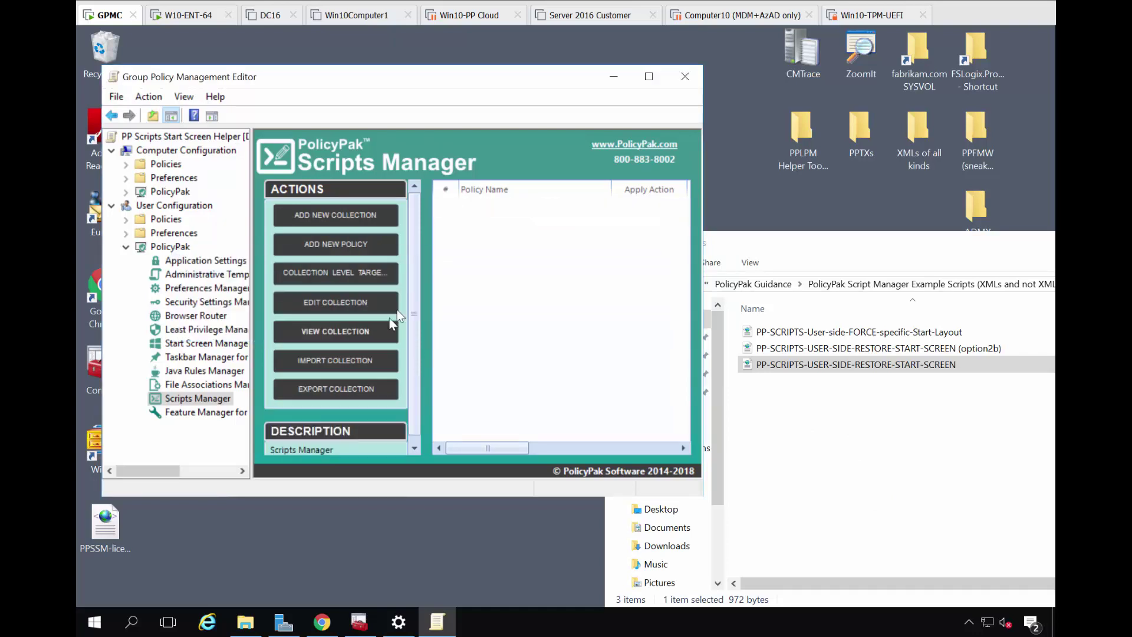
Import the option2b XML as 'One time REVERT of Start Menu' and open it
left_click(902, 460)
left_click_drag(836, 353, 504, 246)
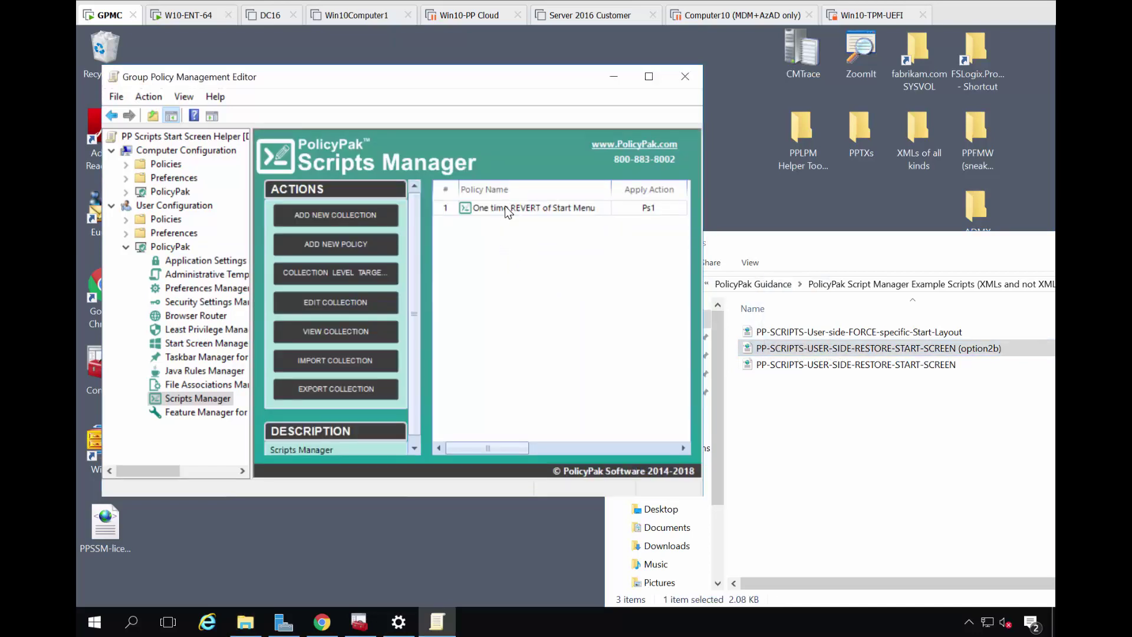
double_click(507, 209)
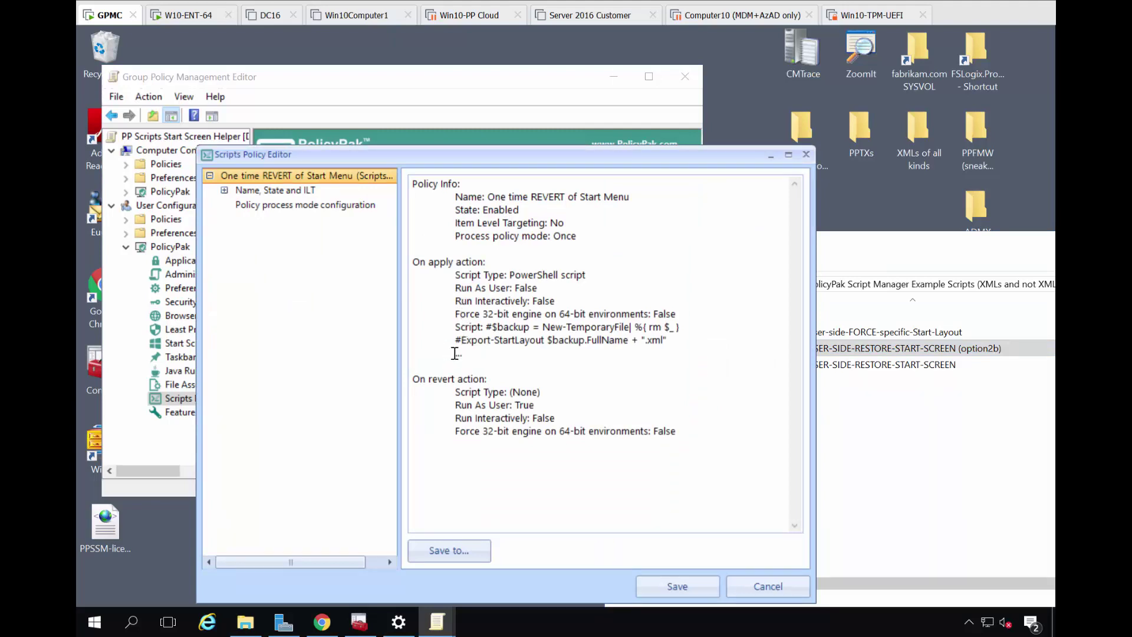
Review the REVERT policy's Once run mode, name/state and PowerShell apply script, then cancel unchanged
left_click(224, 191)
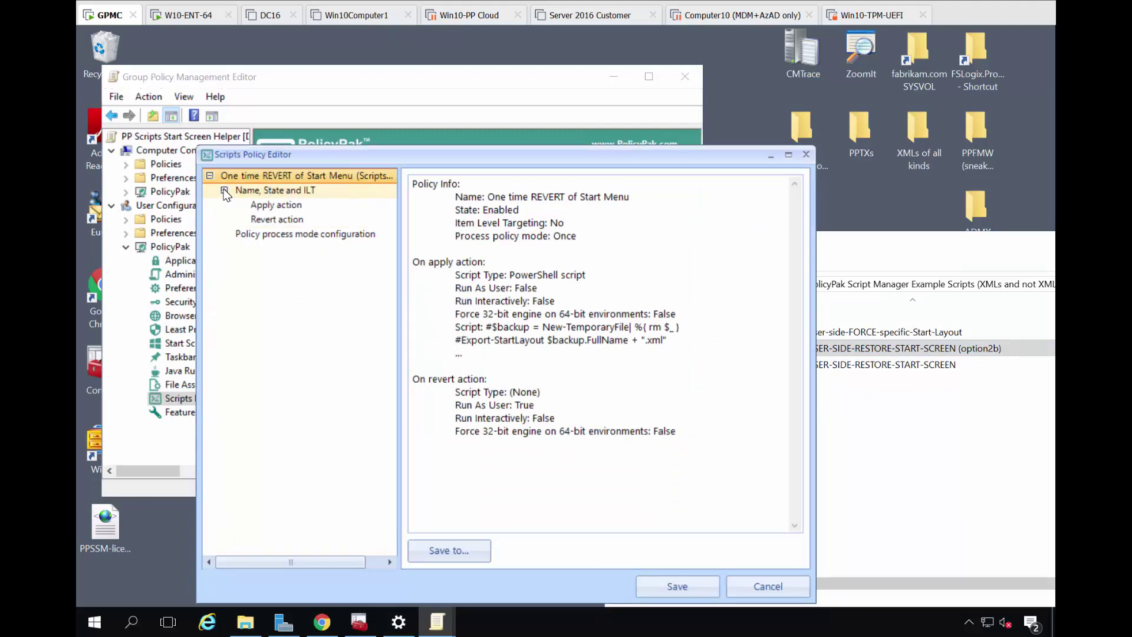
left_click(267, 234)
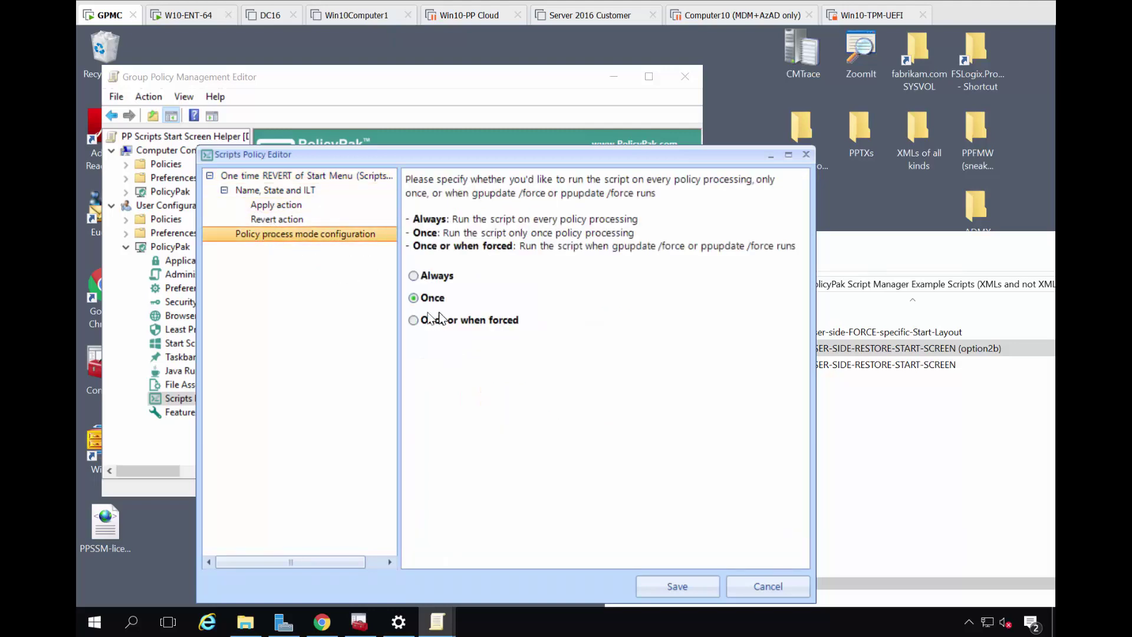
left_click(289, 192)
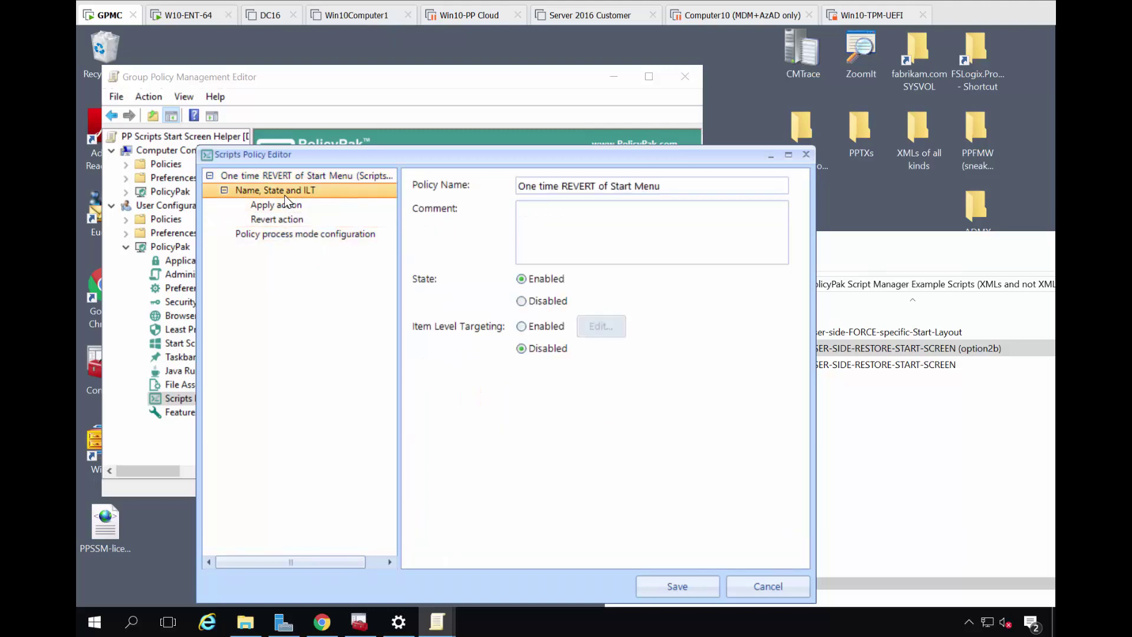
left_click(294, 206)
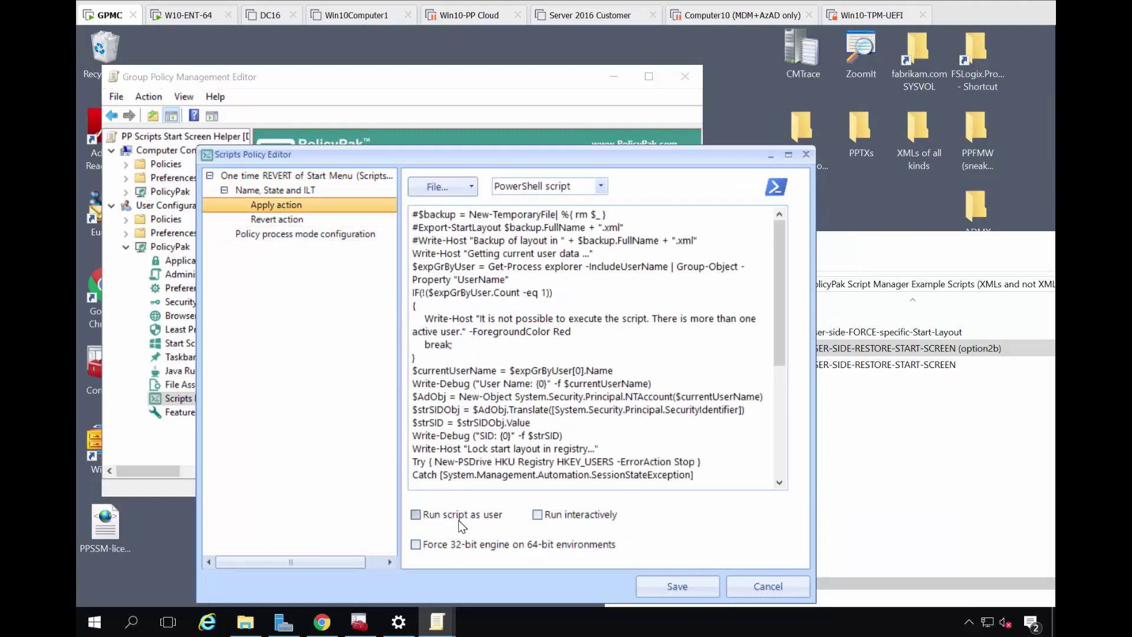
scroll(638, 379, "down", 3)
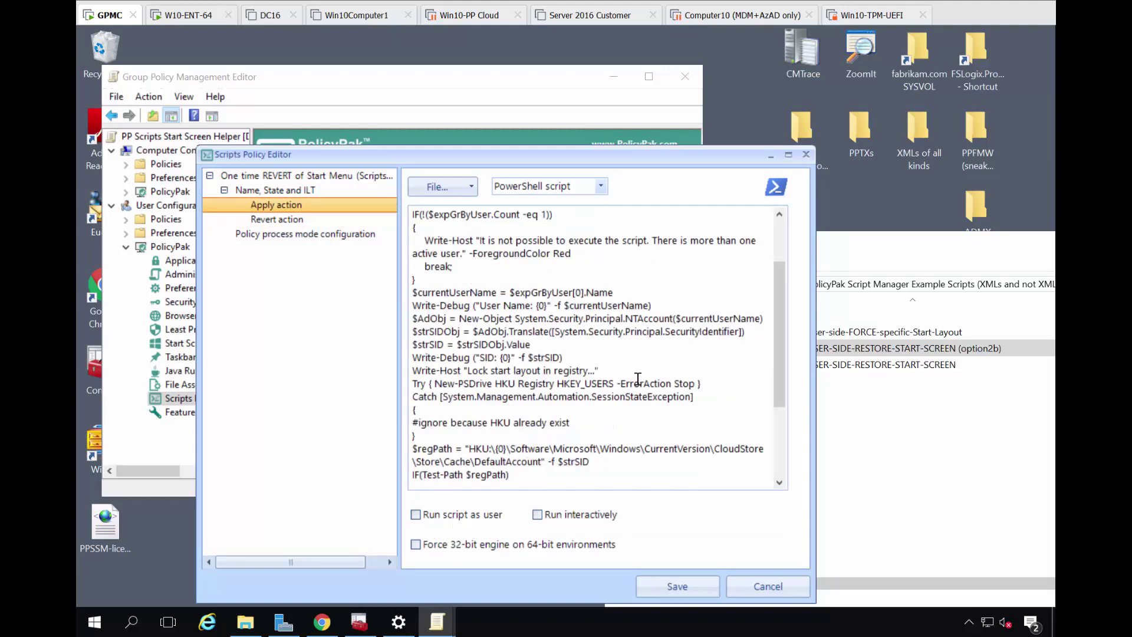
scroll(638, 378, "down", 2)
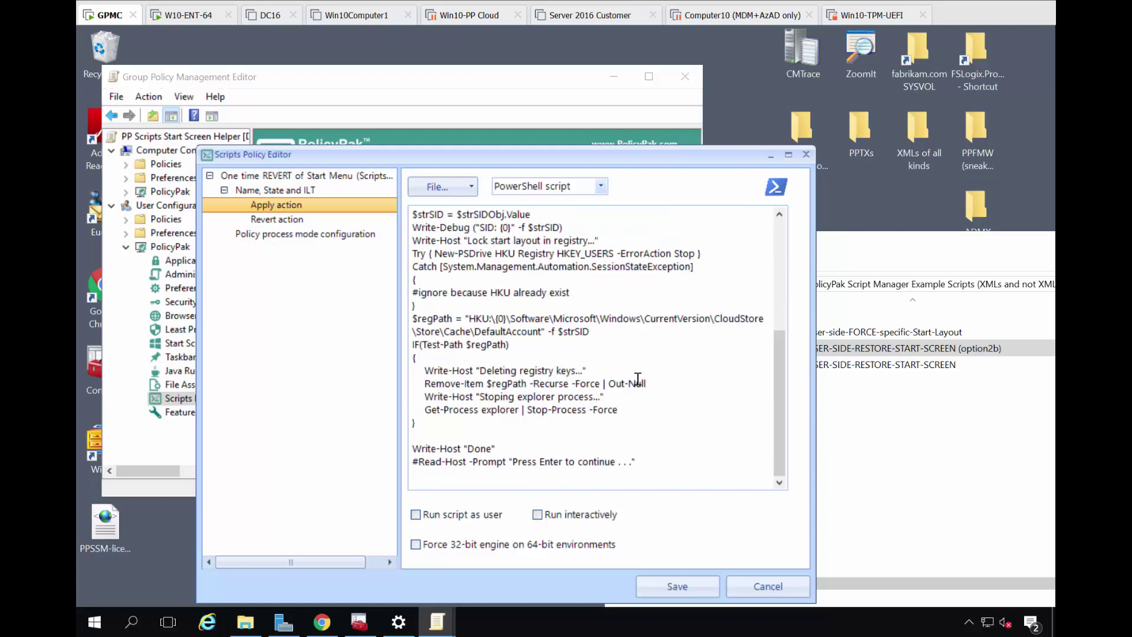
left_click(765, 586)
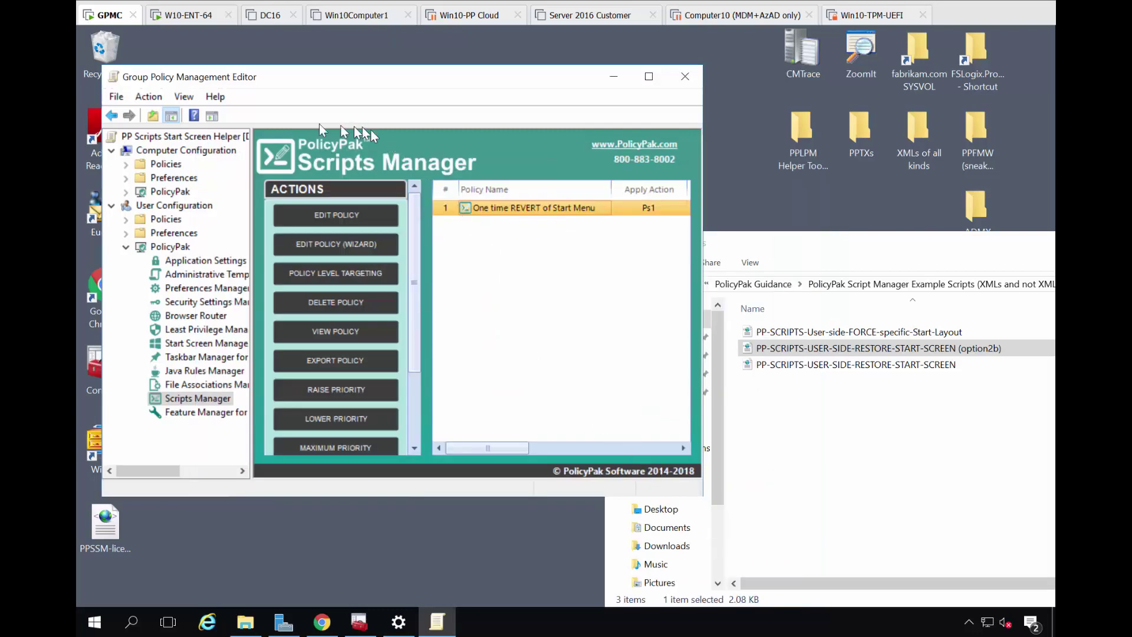
left_click(171, 18)
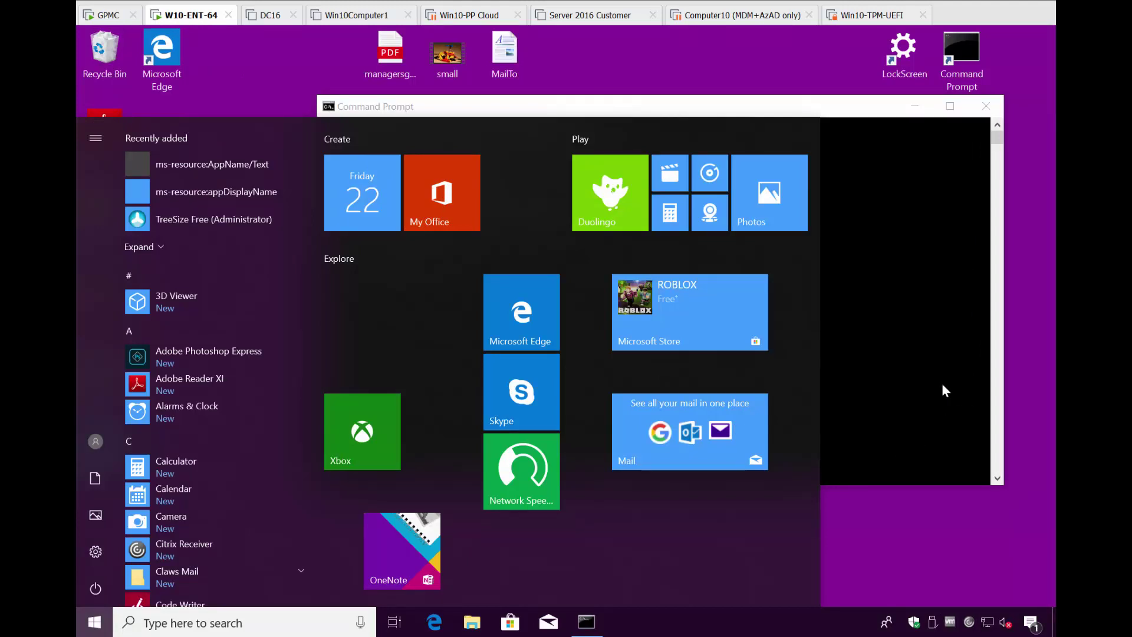
Run gpupdate again in the client's Command Prompt
left_click(941, 385)
type("gpupdate")
key("Return")
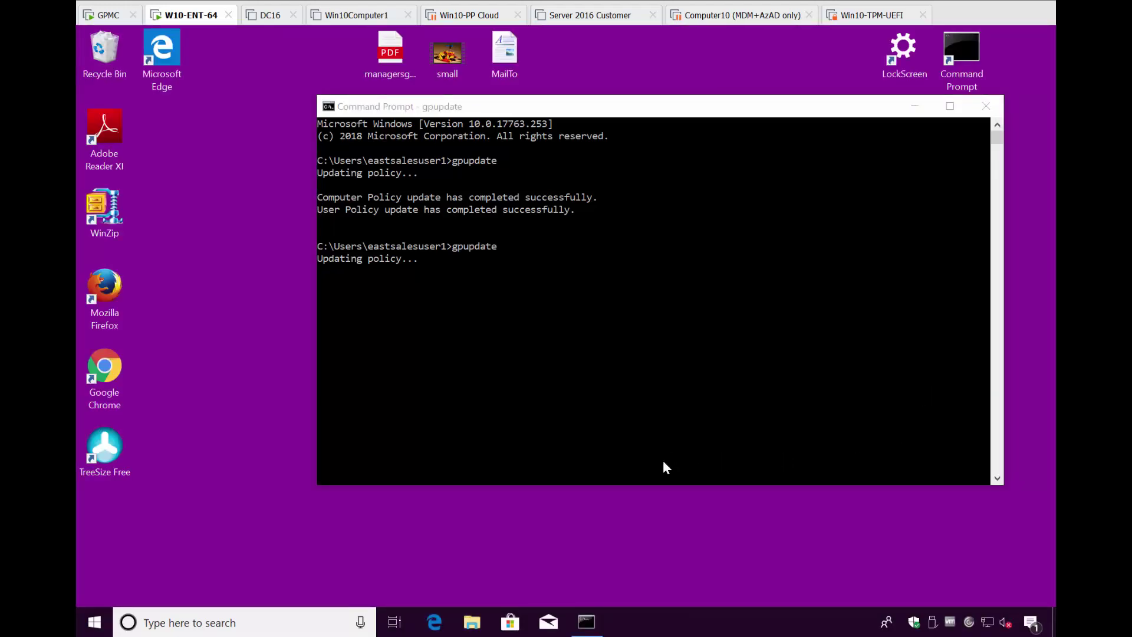
Move the Pirates & Pearls, Calendar and My Office Start tiles to new spots, then close Start
left_click(96, 626)
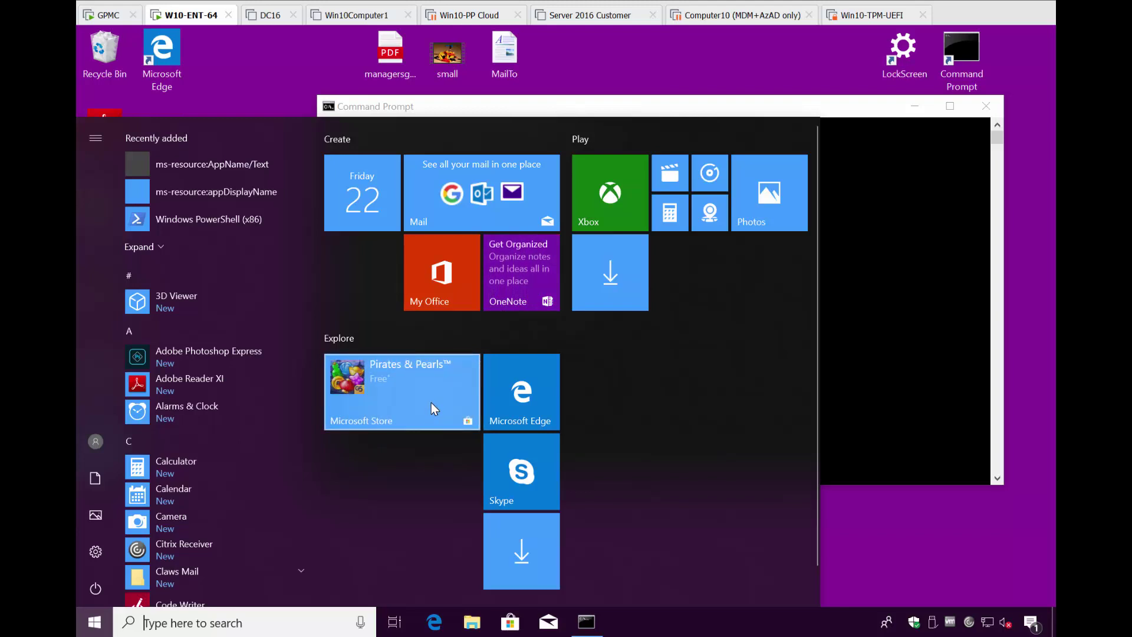
left_click_drag(431, 402, 427, 513)
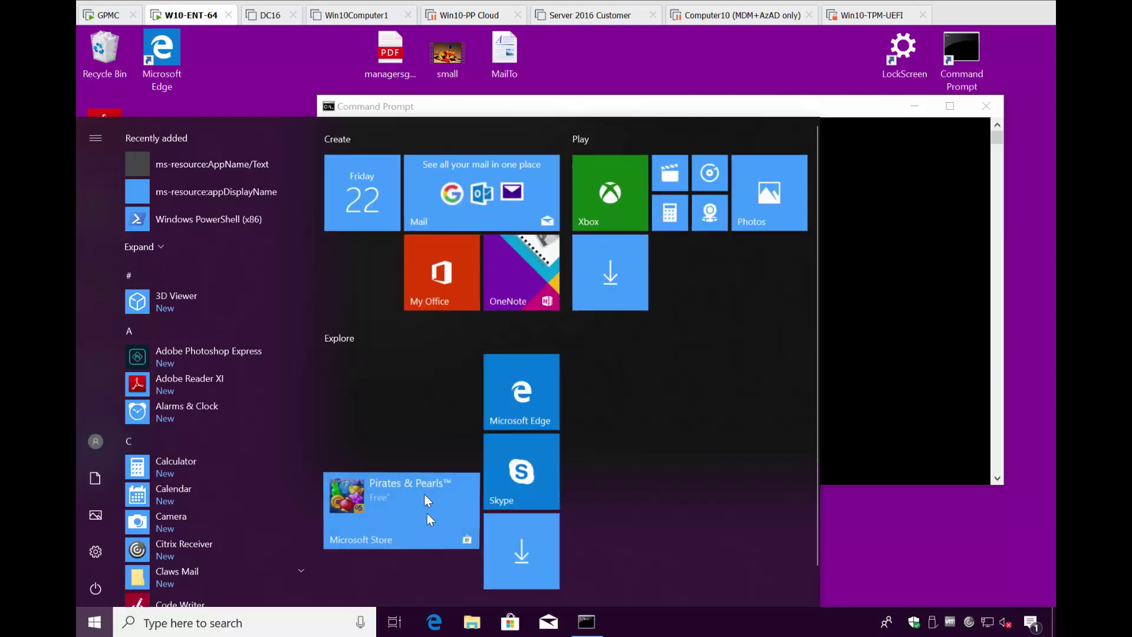
left_click_drag(383, 224, 397, 426)
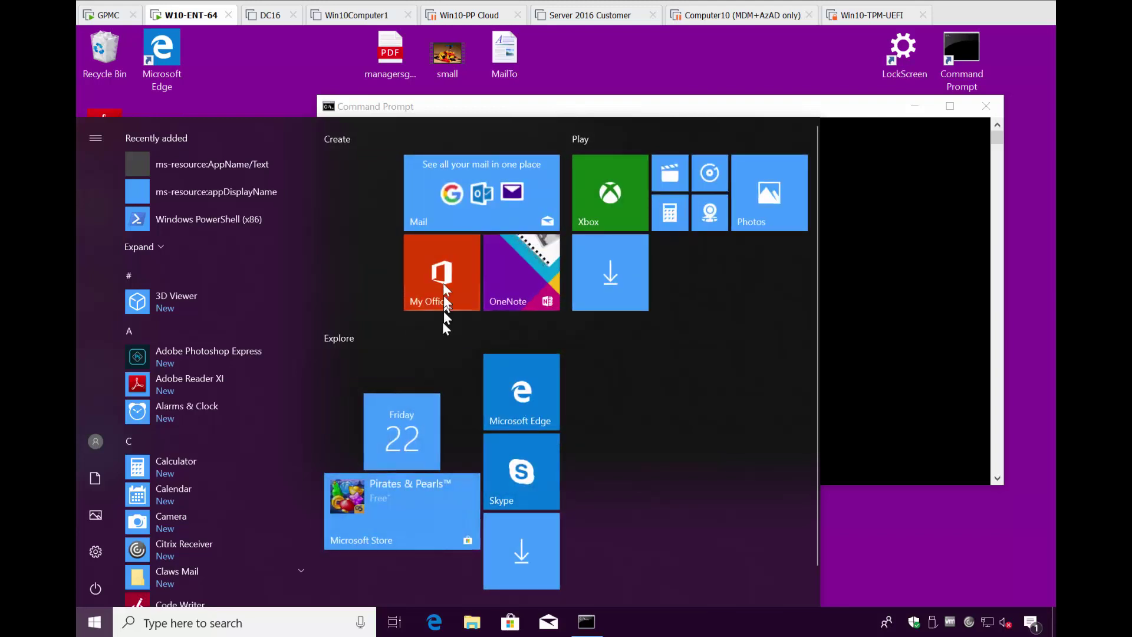
left_click_drag(443, 296, 613, 407)
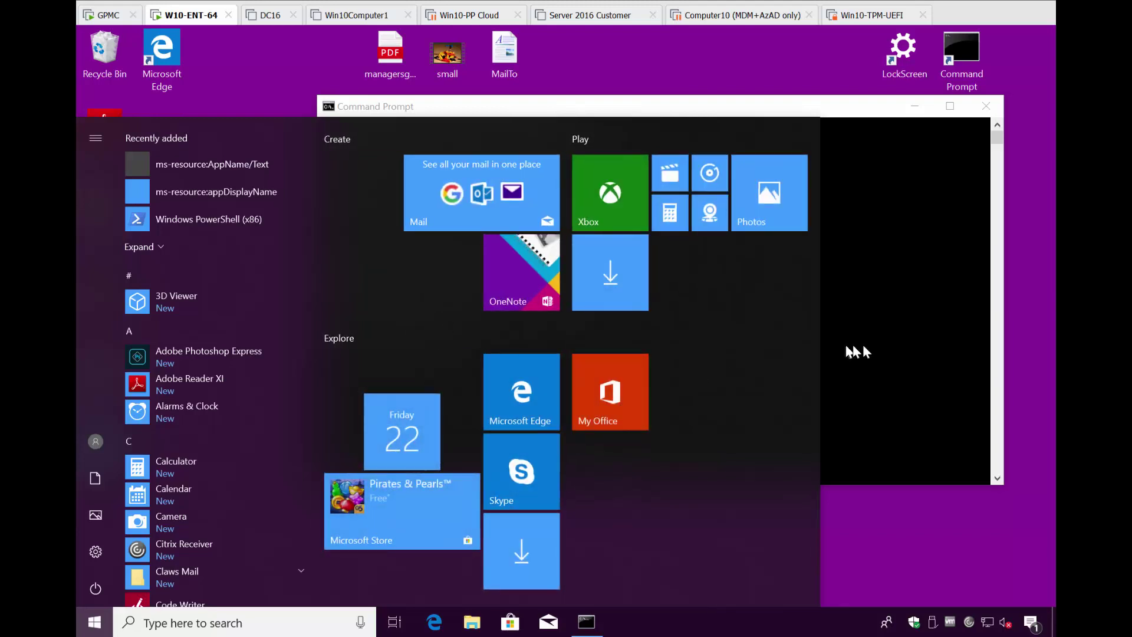
left_click(866, 345)
Launch PowerShell and export the current Start layout to out1.xml with Export-StartLayout
type("powershe")
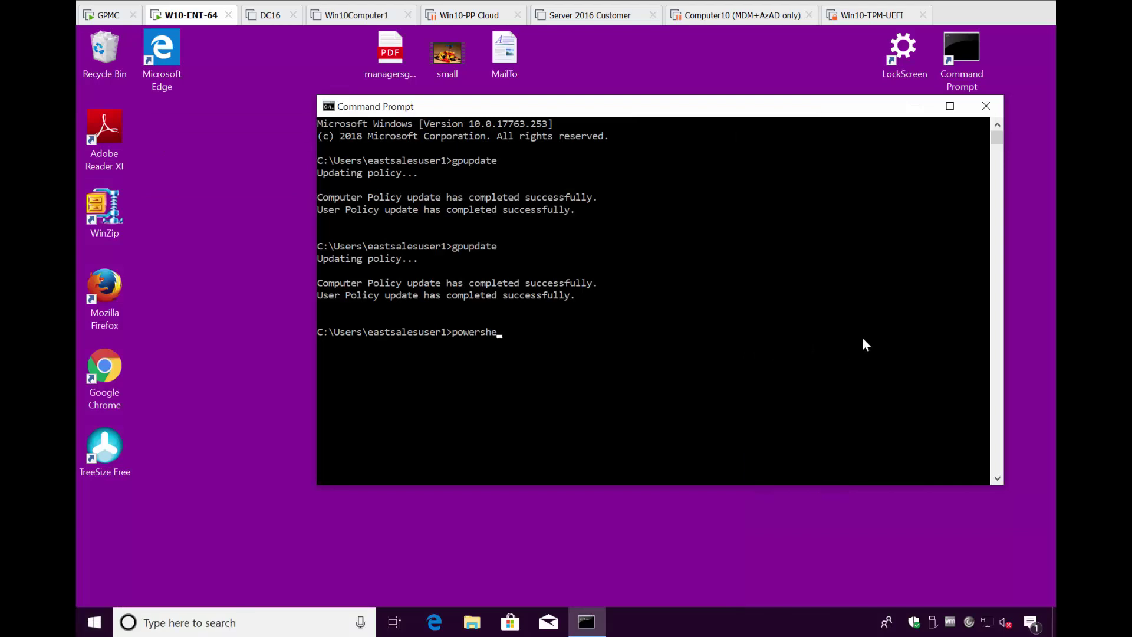
type("ll")
key("Return")
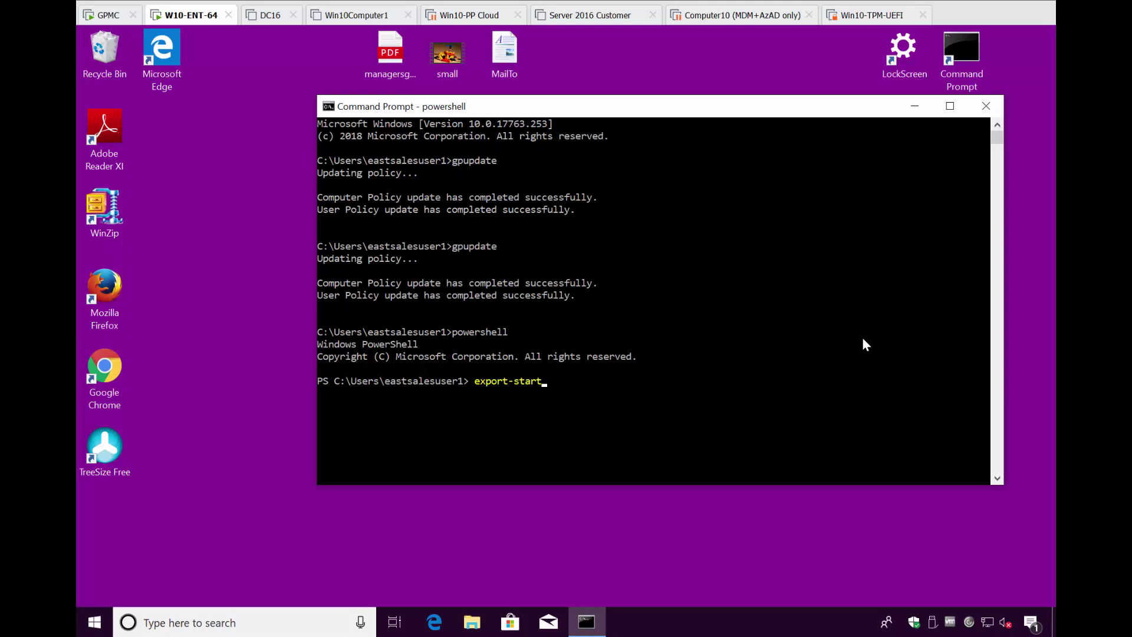
type("export-start")
key("Tab")
key("Return")
Open out1.xml in Notepad, compare it with the Start menu, then close it
type("n")
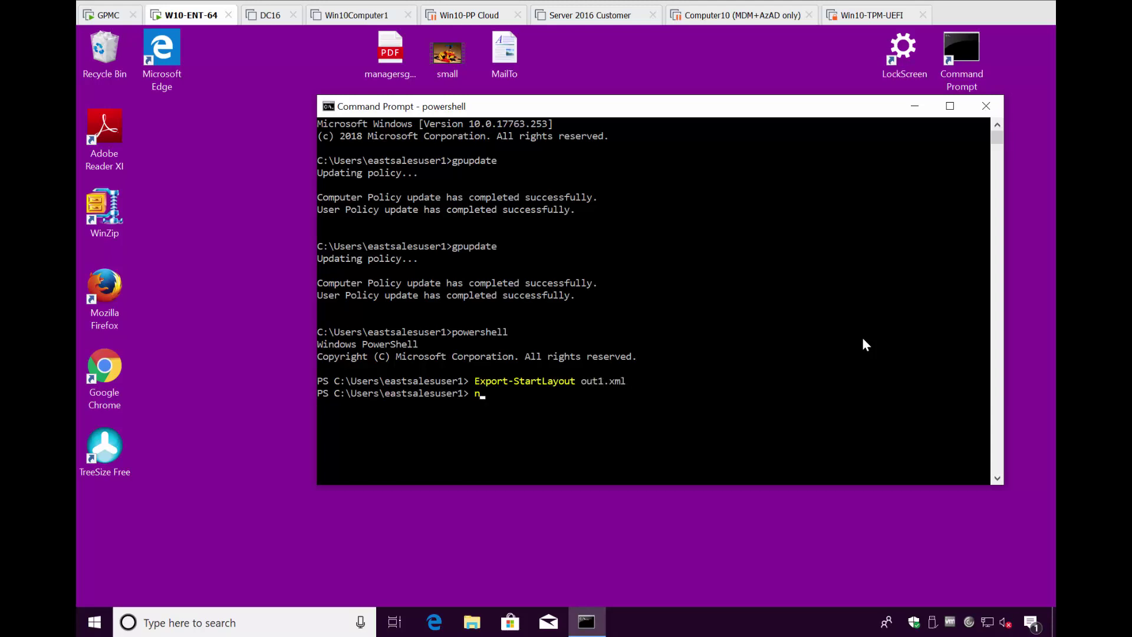
type("otepad out1")
key("Tab")
key("Return")
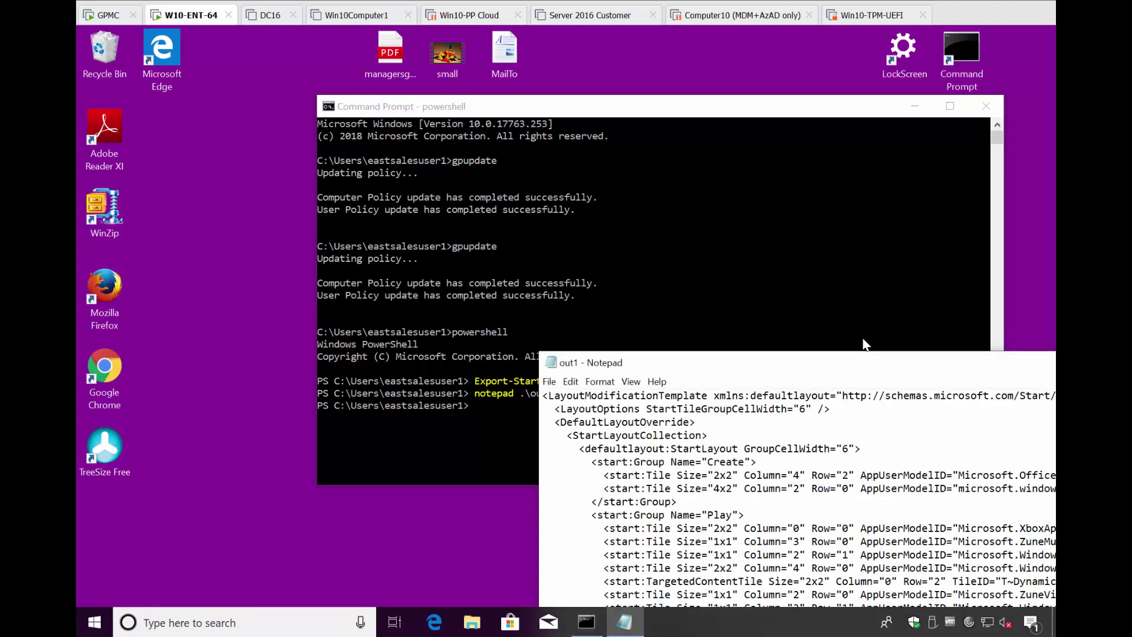
left_click_drag(868, 369, 556, 111)
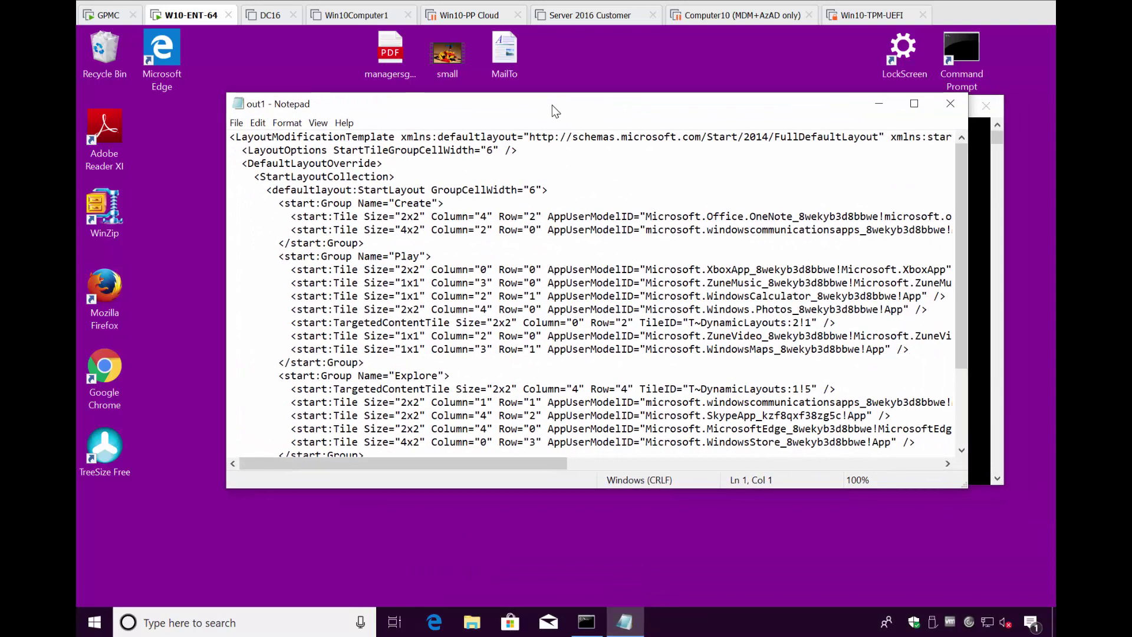
left_click(96, 628)
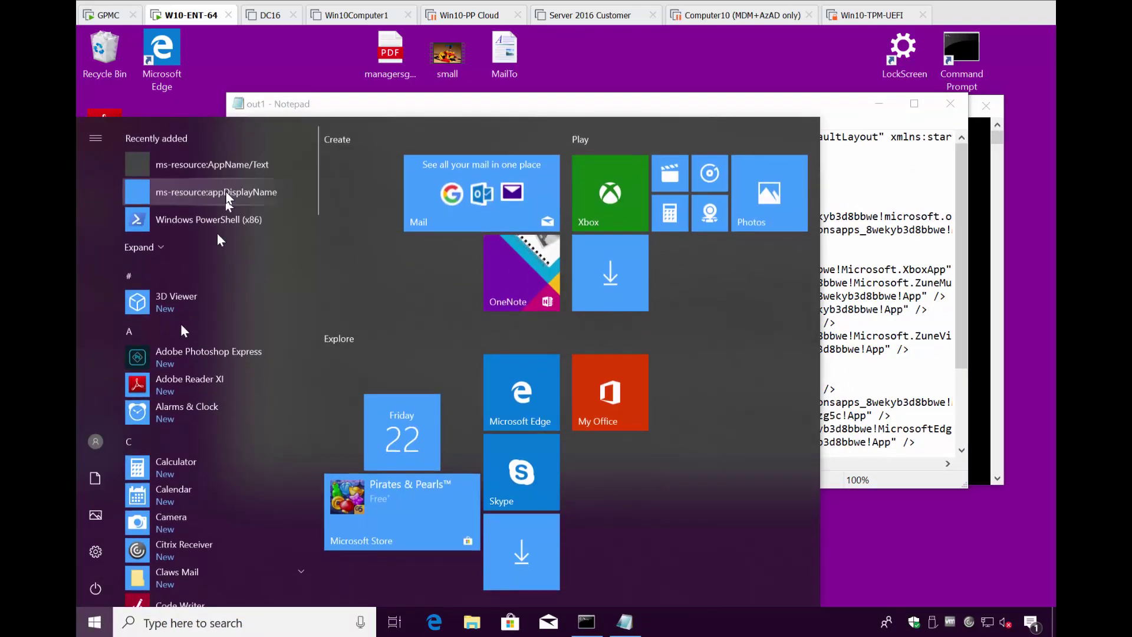
left_click(843, 336)
scroll(672, 359, "down", 3)
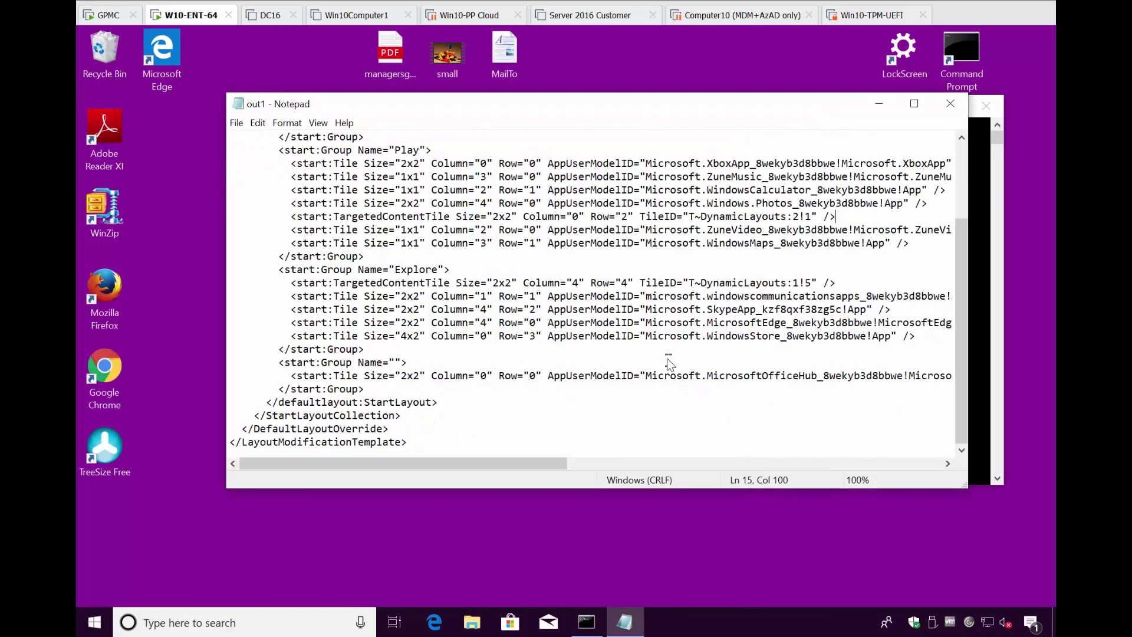
scroll(672, 360, "up", 3)
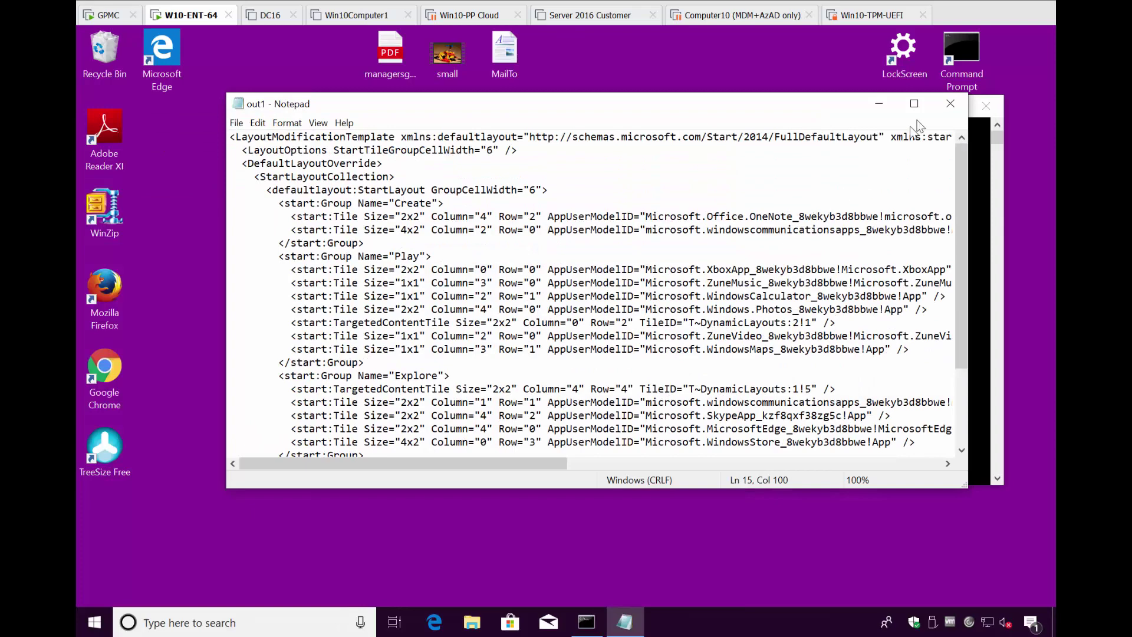
left_click(950, 106)
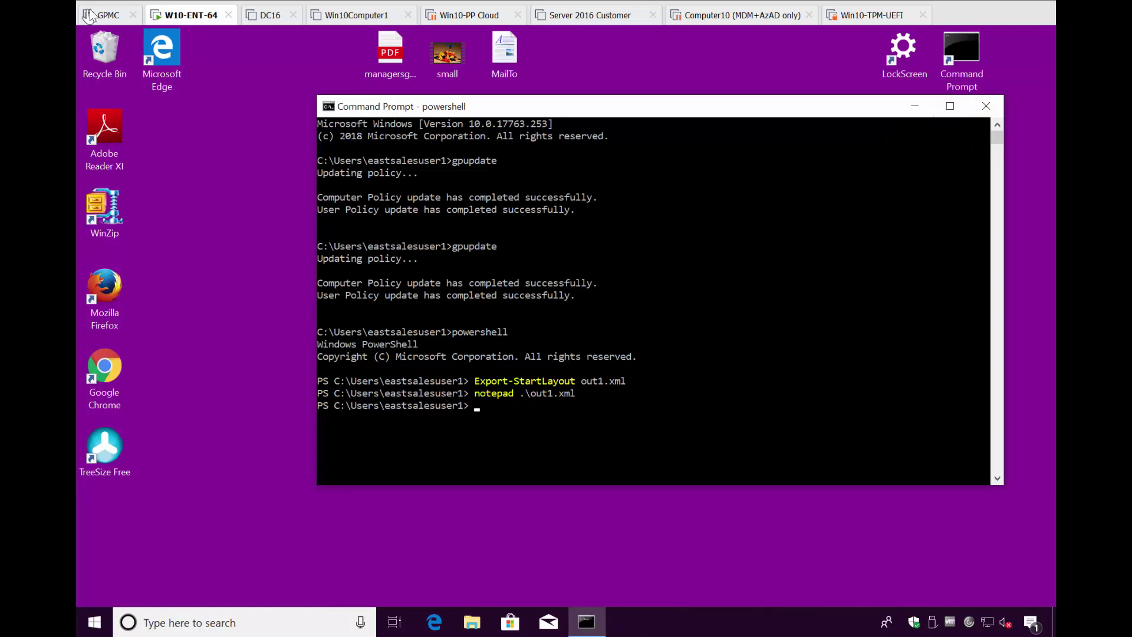
Delete the REVERT policy and import the FORCE-specific-Start-Layout XML, opening 'Force Specific Start Screen Layout'
left_click(105, 14)
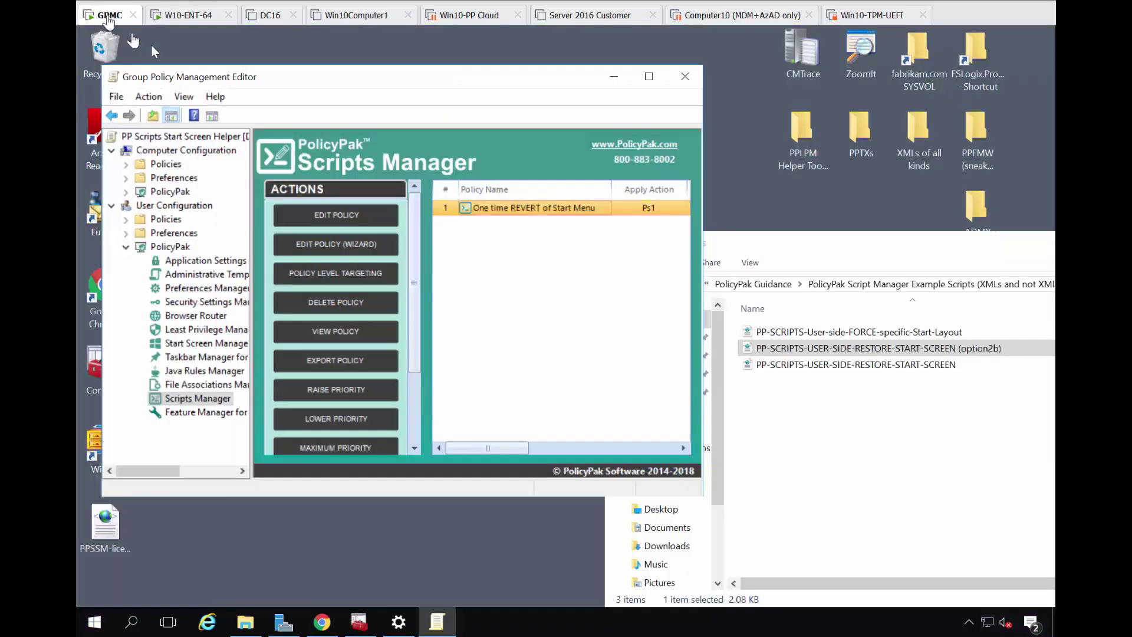
right_click(505, 212)
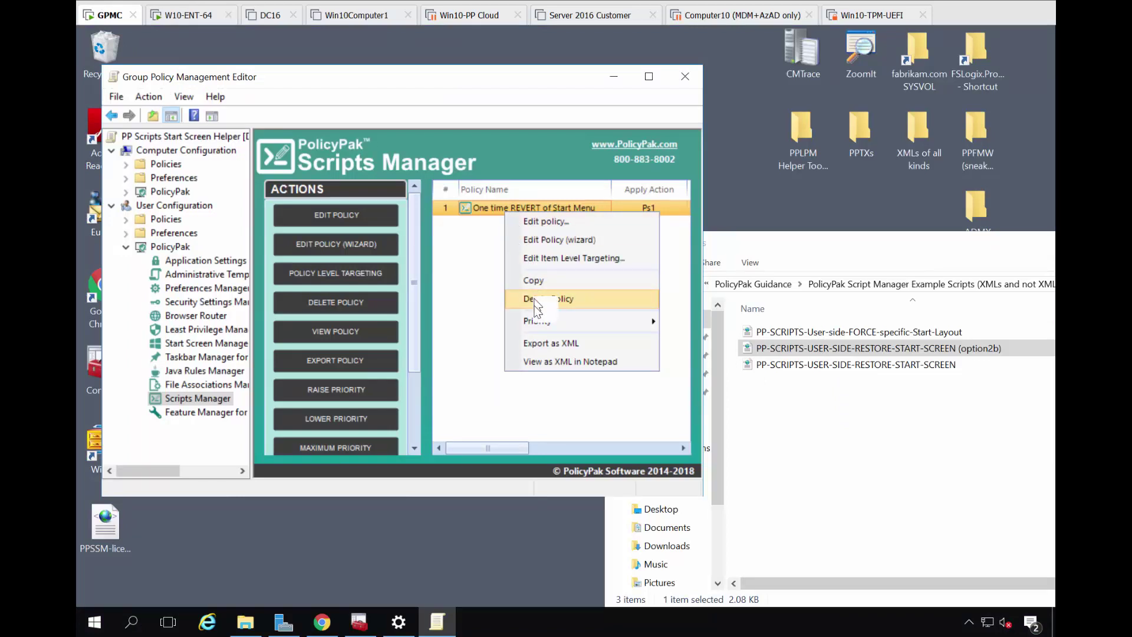
left_click(533, 298)
left_click(374, 312)
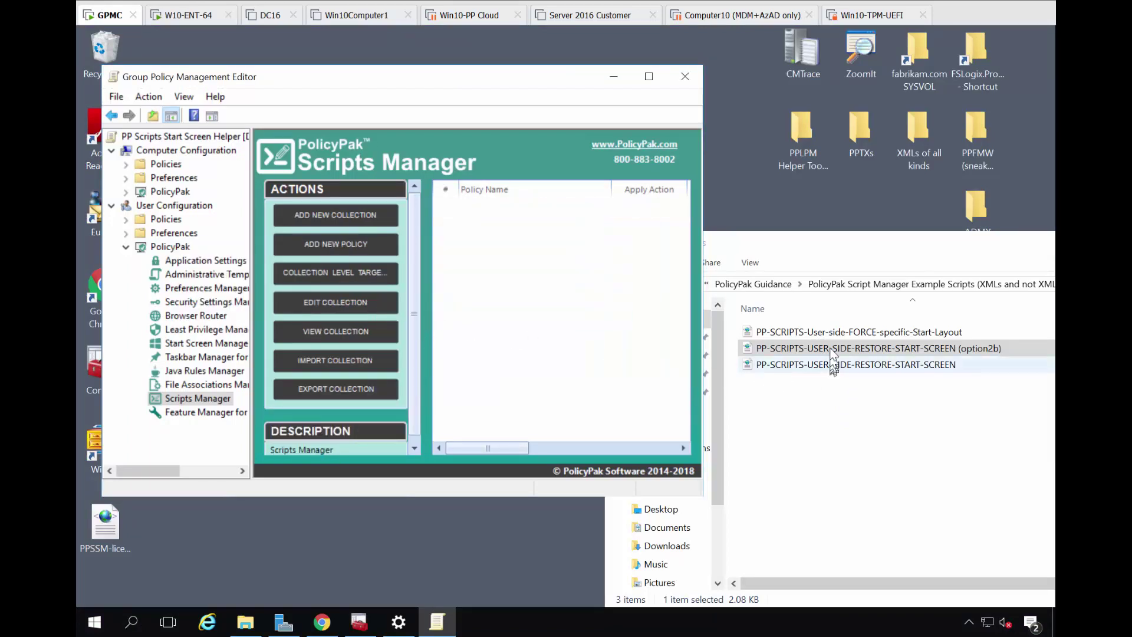
left_click_drag(829, 334, 469, 257)
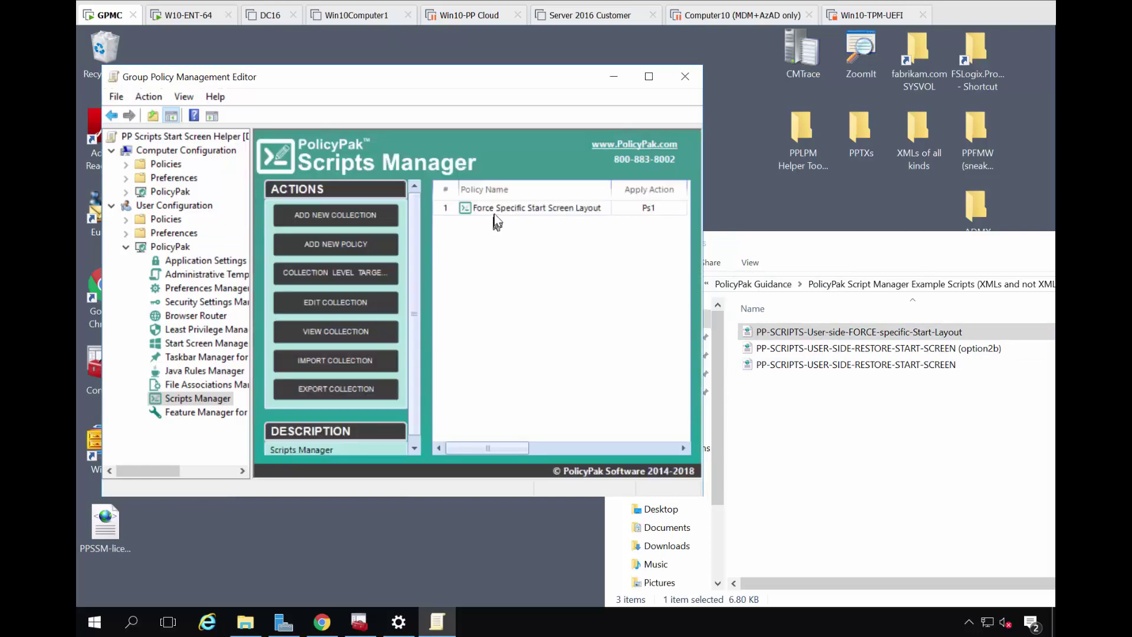
double_click(497, 210)
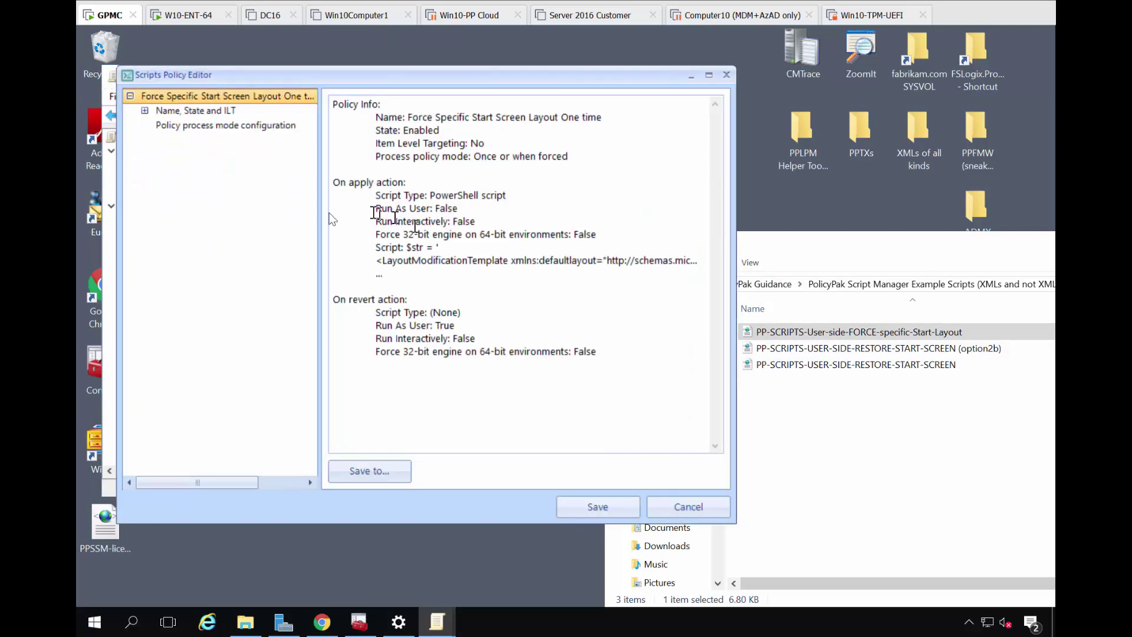
Expand the Force Specific Start Screen Layout policy and display its Apply action PowerShell script
left_click(145, 110)
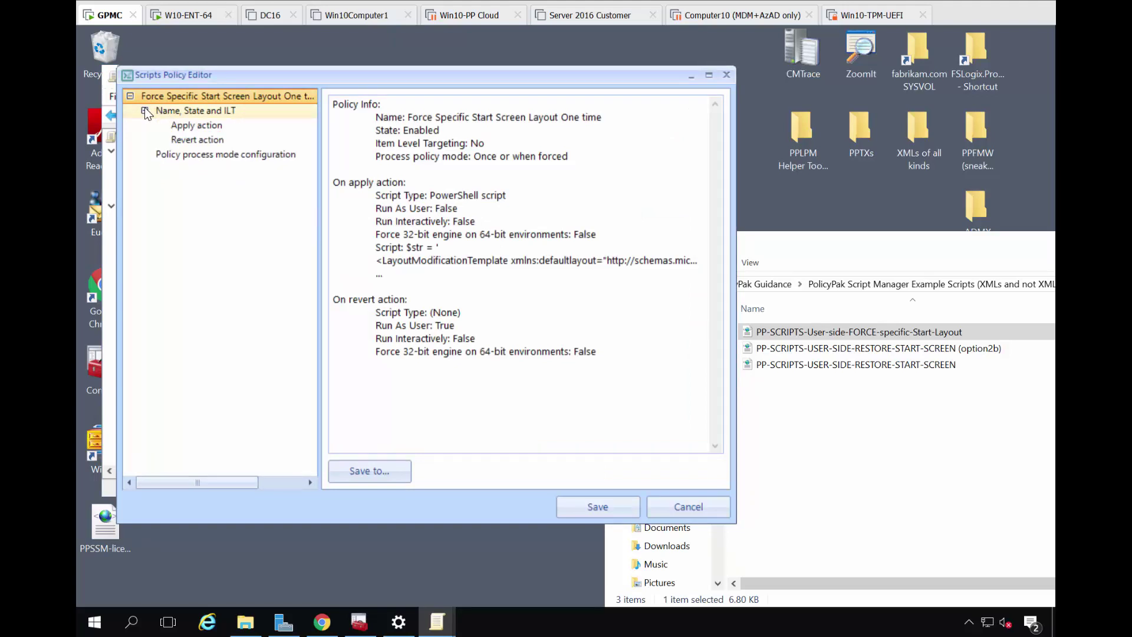
left_click(189, 126)
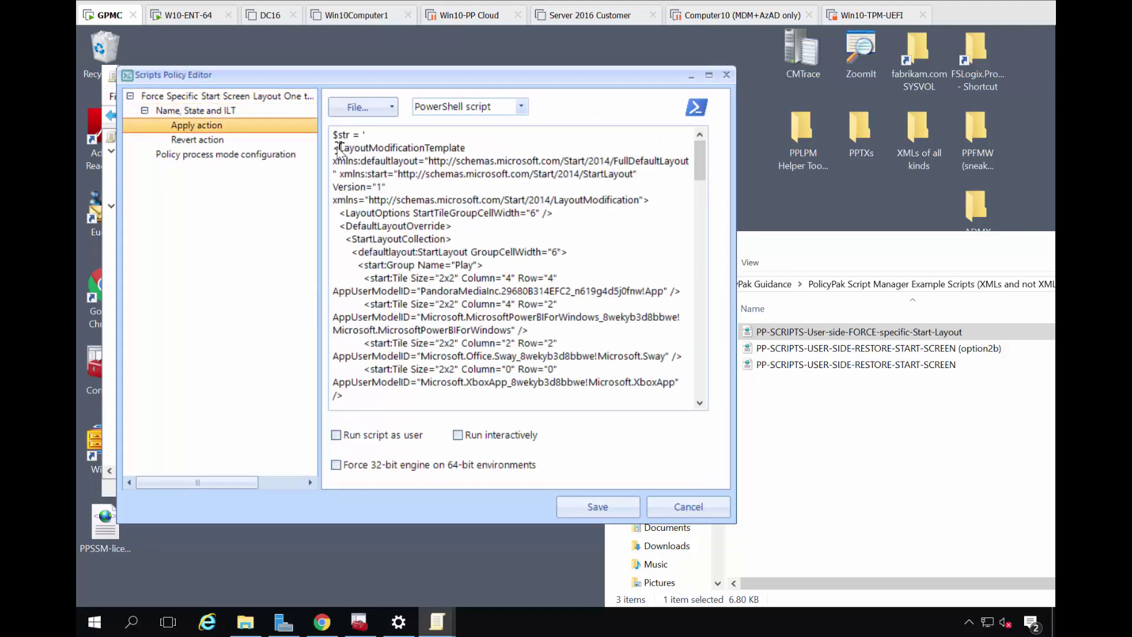
left_click_drag(334, 152, 392, 396)
scroll(401, 375, "down", 2)
scroll(401, 374, "down", 10)
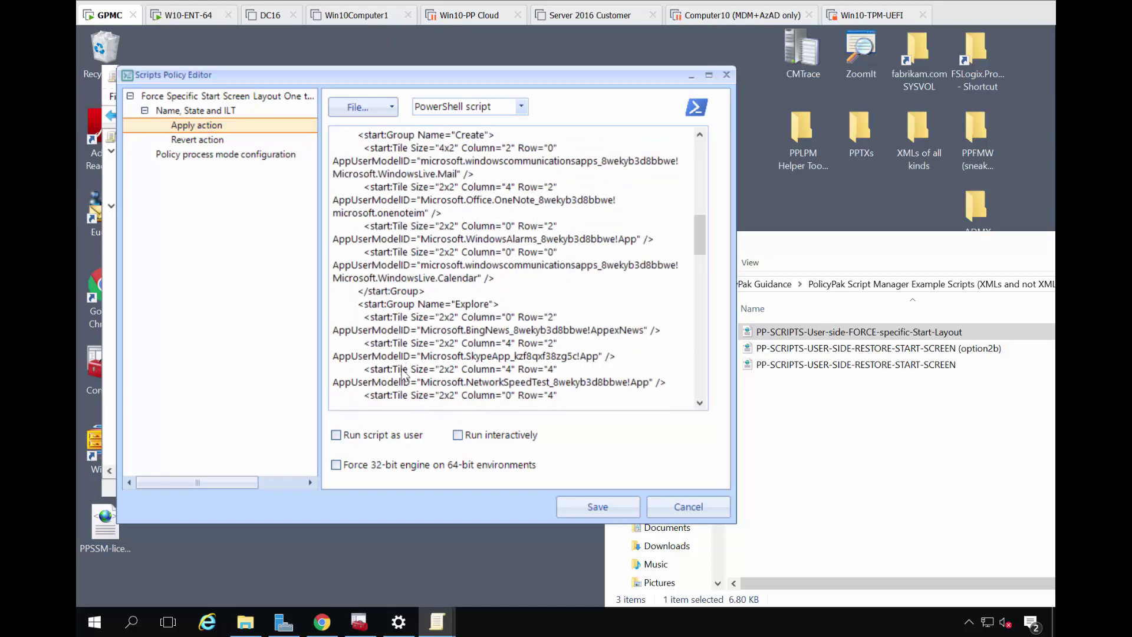
scroll(403, 374, "down", 4)
scroll(402, 377, "down", 4)
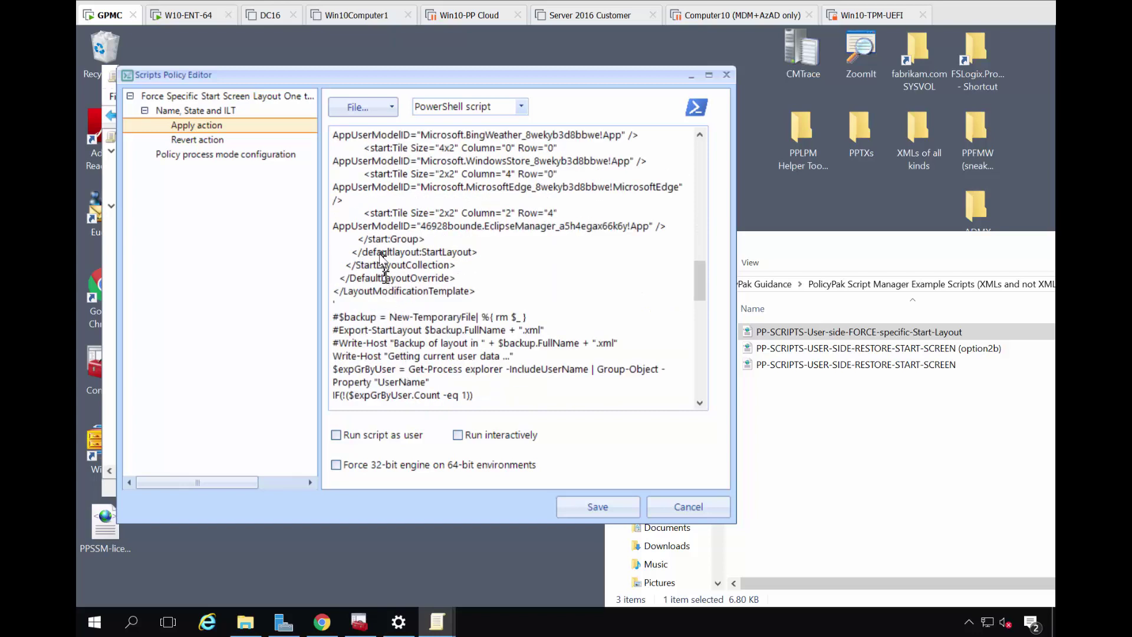
Inspect the embedded layout XML to its end, then bring up Policy process mode configuration
left_click(489, 297, "shift")
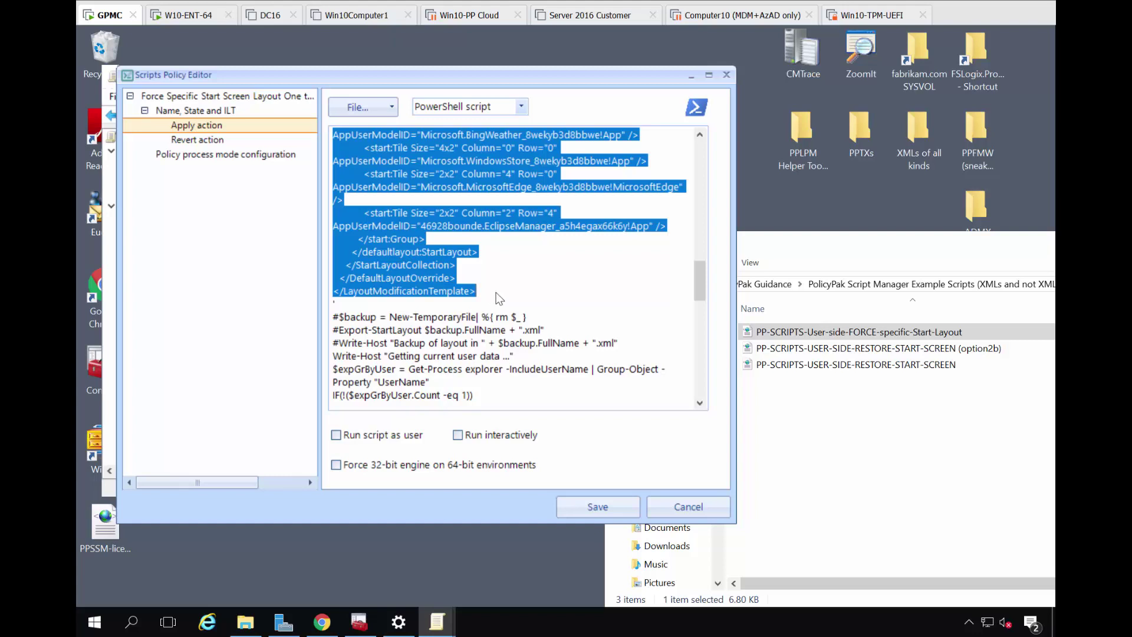
scroll(500, 297, "up", 10)
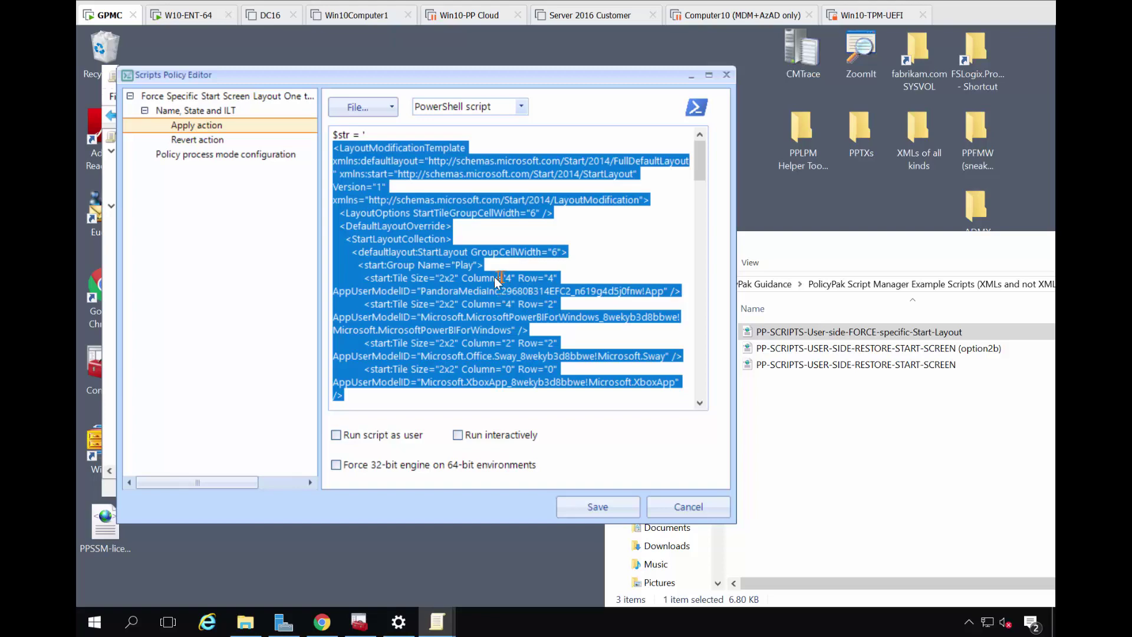
scroll(480, 275, "down", 8)
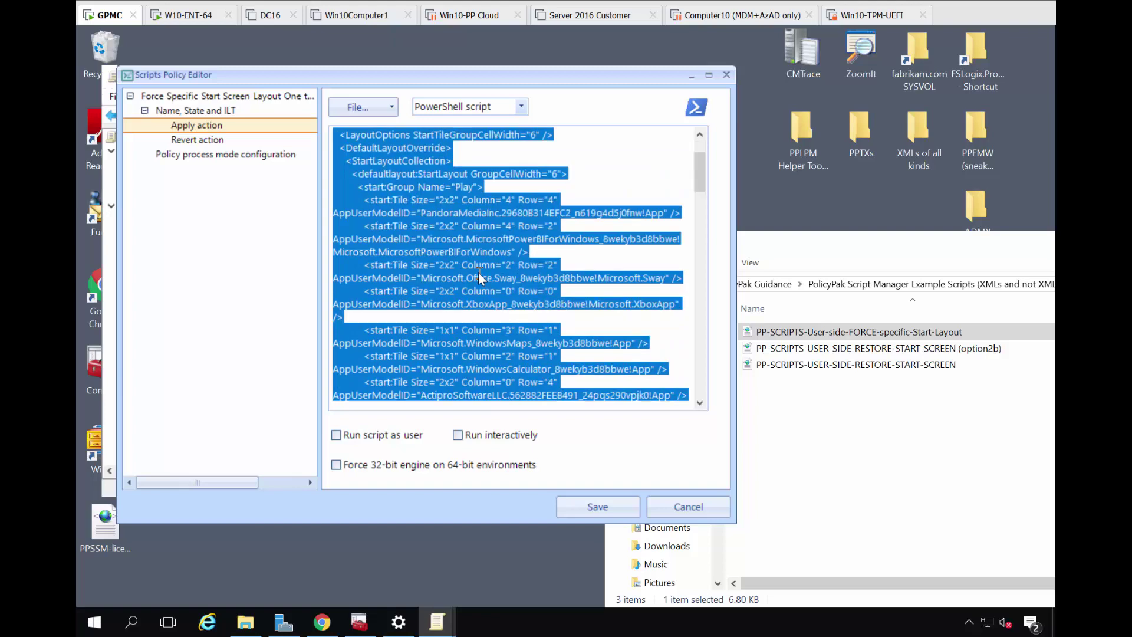
scroll(476, 270, "down", 6)
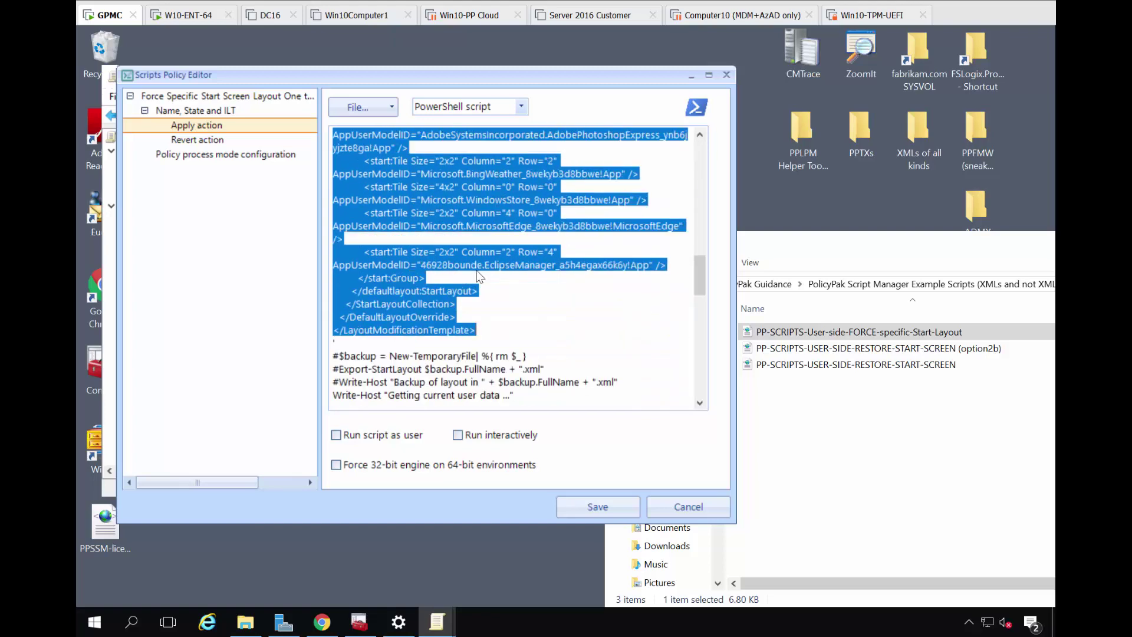
left_click(487, 331)
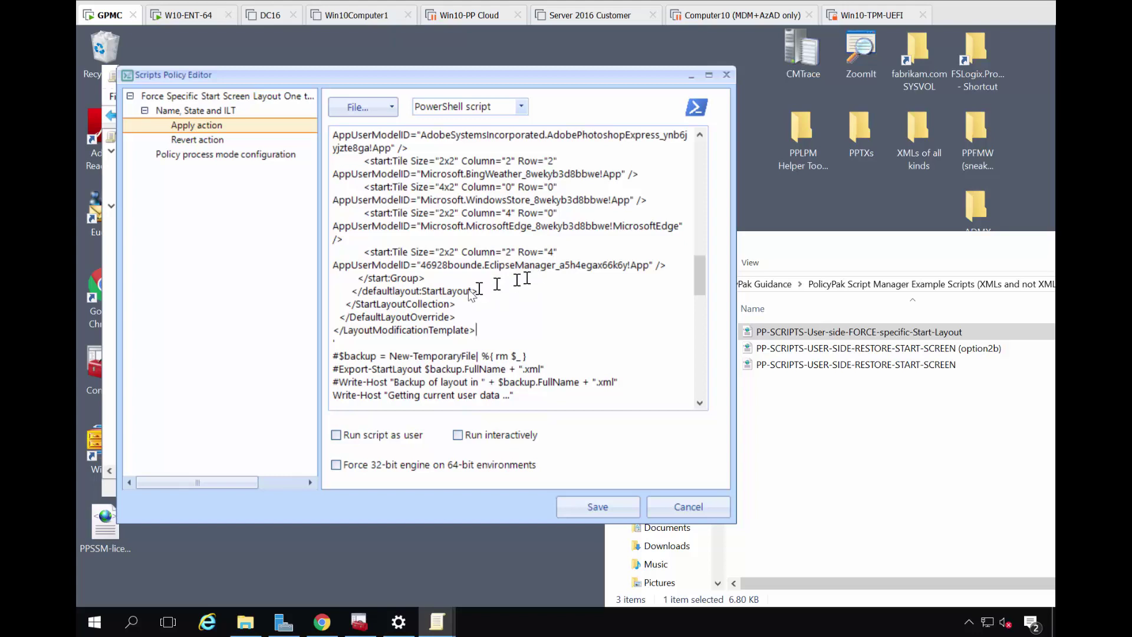
left_click(481, 334)
scroll(481, 341, "down", 7)
scroll(482, 341, "up", 7)
scroll(481, 342, "up", 5)
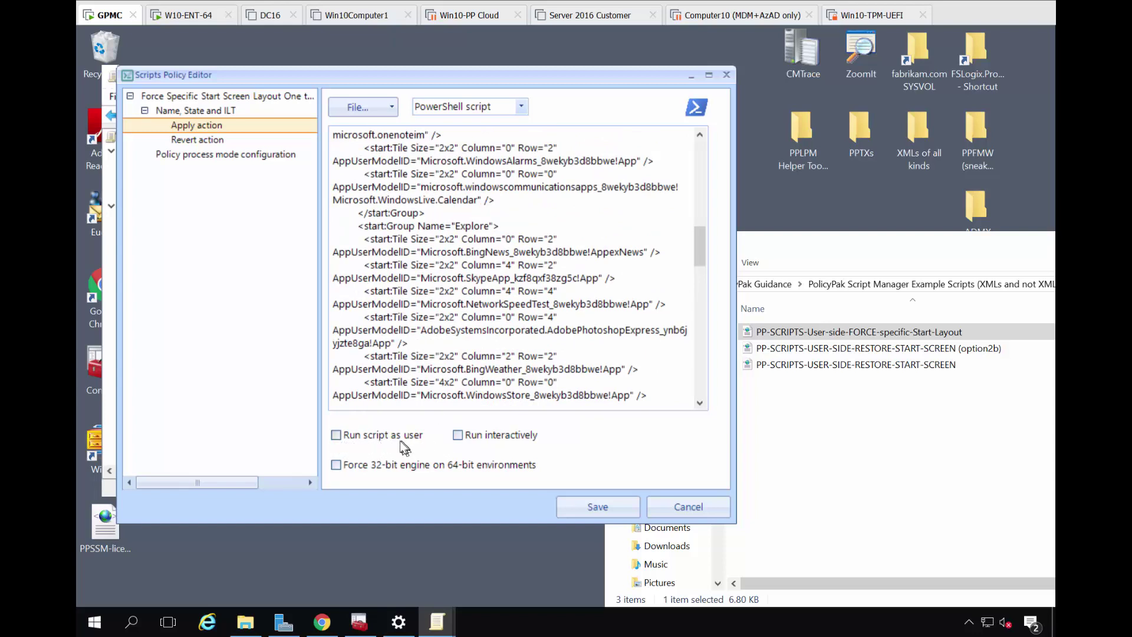
left_click(241, 156)
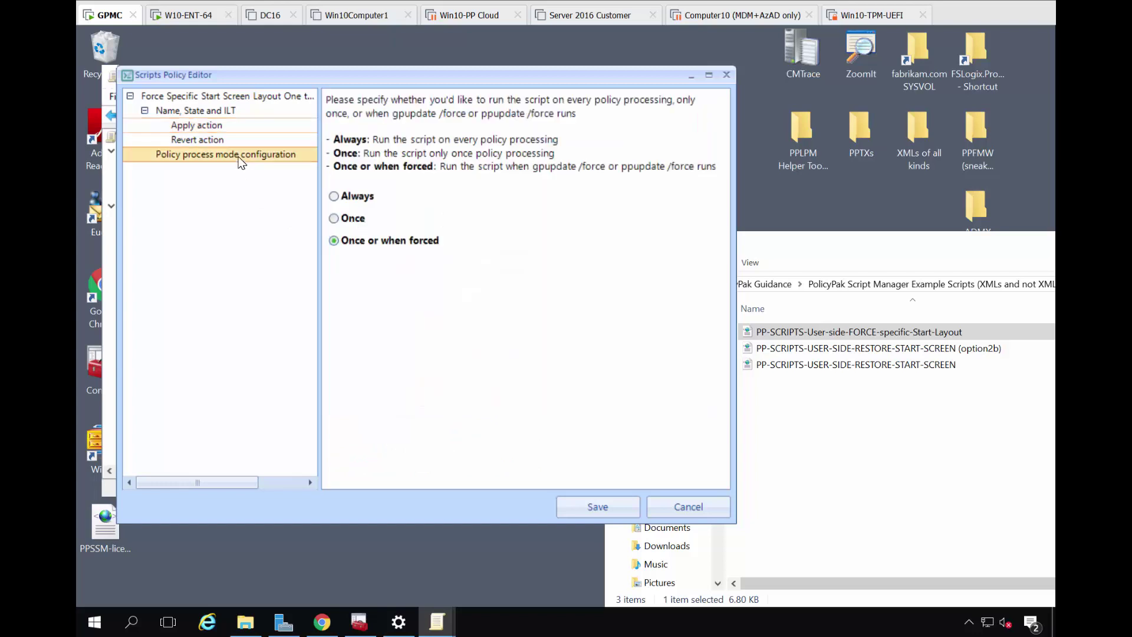
Set the policy's process mode to Once and save it
left_click(348, 222)
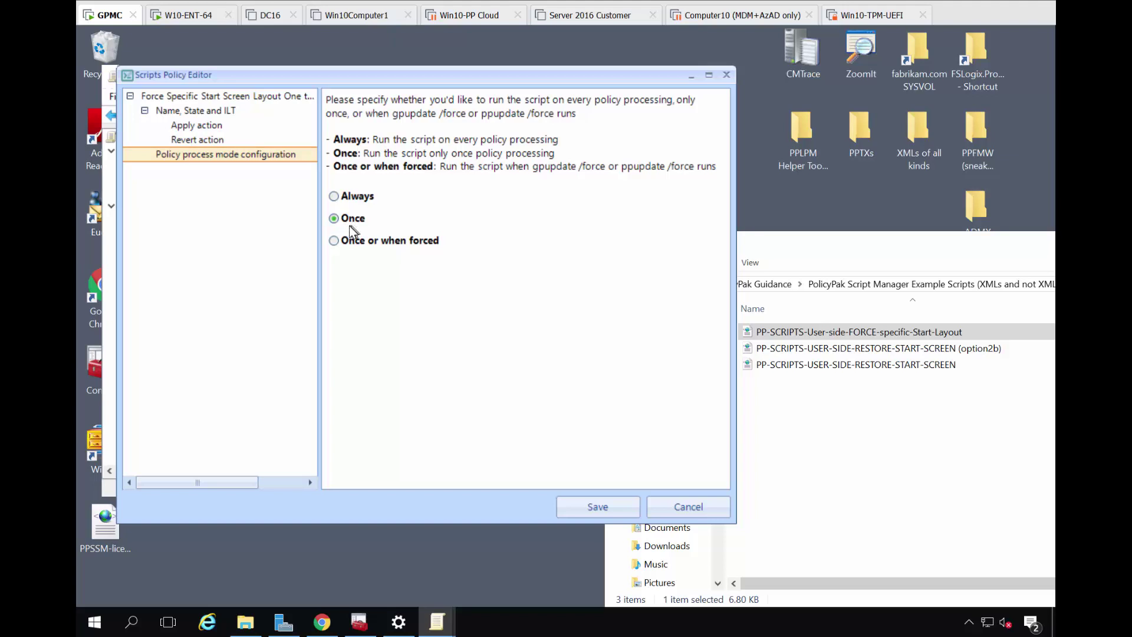
left_click(602, 502)
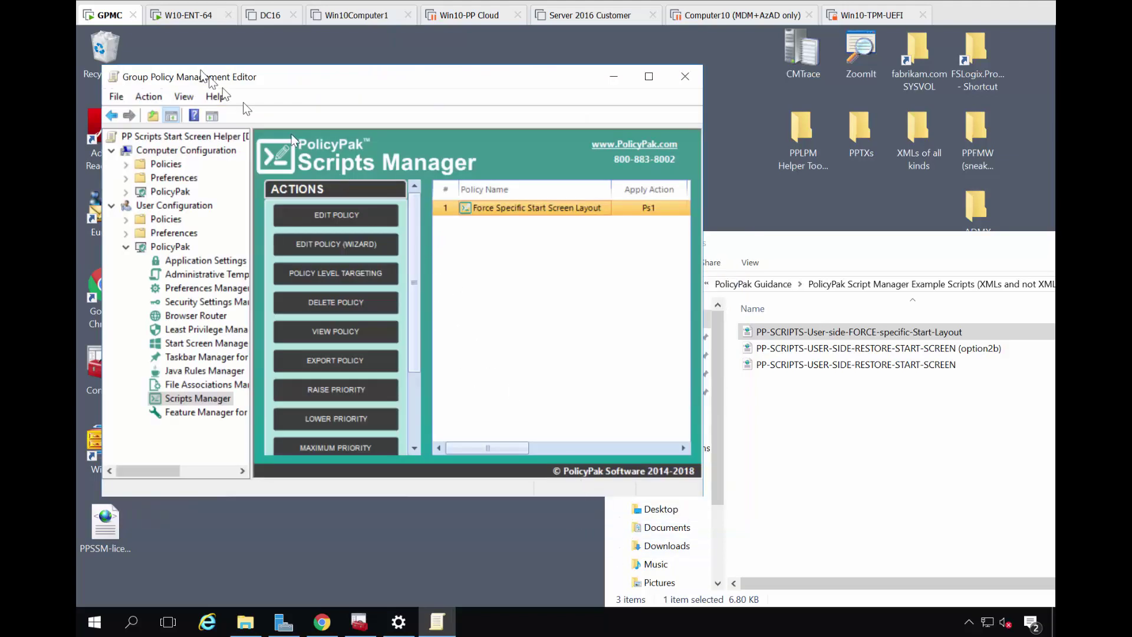
On the W10-ENT-64 client, check the current Start menu layout
left_click(181, 22)
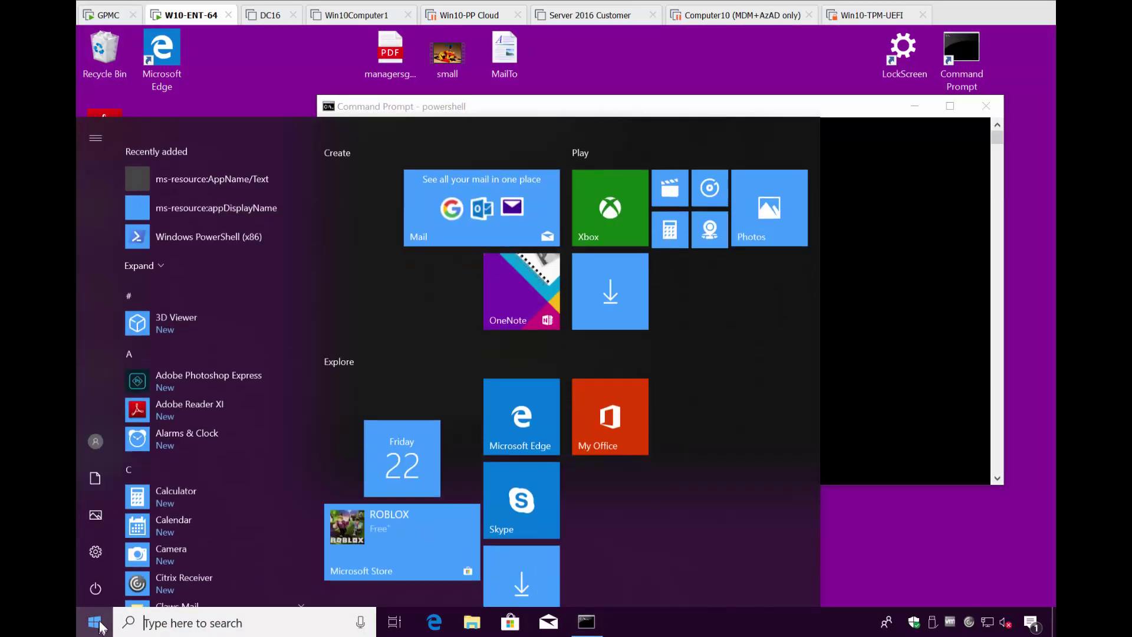
left_click(95, 622)
left_click(907, 270)
scroll(836, 317, "down", 1)
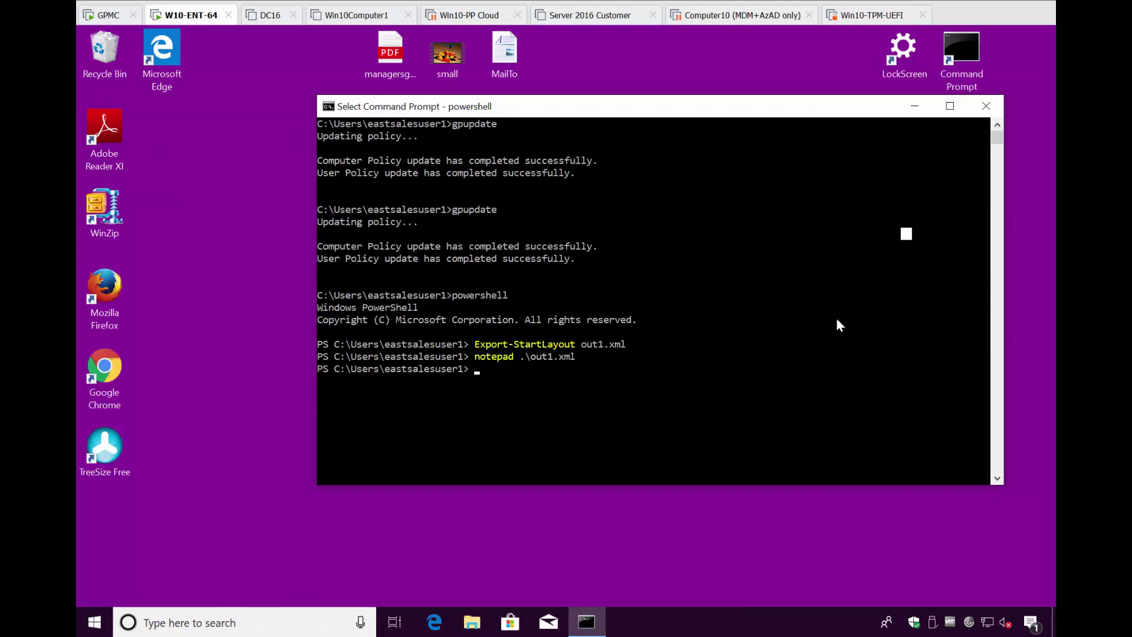
Clear the PowerShell console with cls and run gpupdate
type("cls")
key("Return")
type("gpupdat")
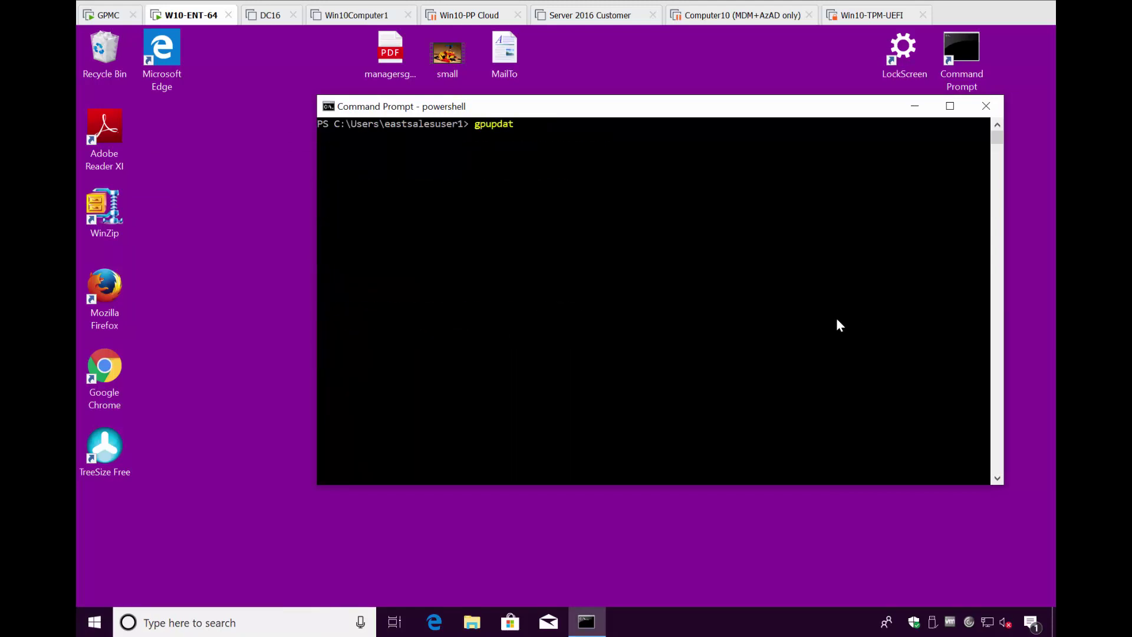
type("e")
key("Return")
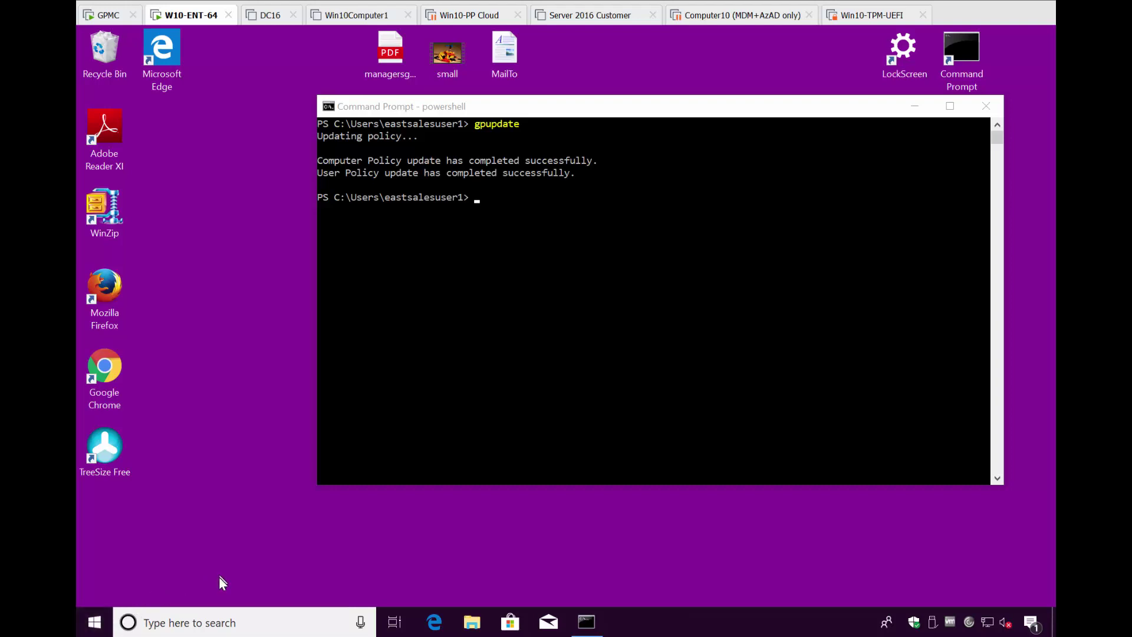
Sign out via Ctrl+Alt+Del and sign back in with the domain user's password
key("ctrl+alt+Delete")
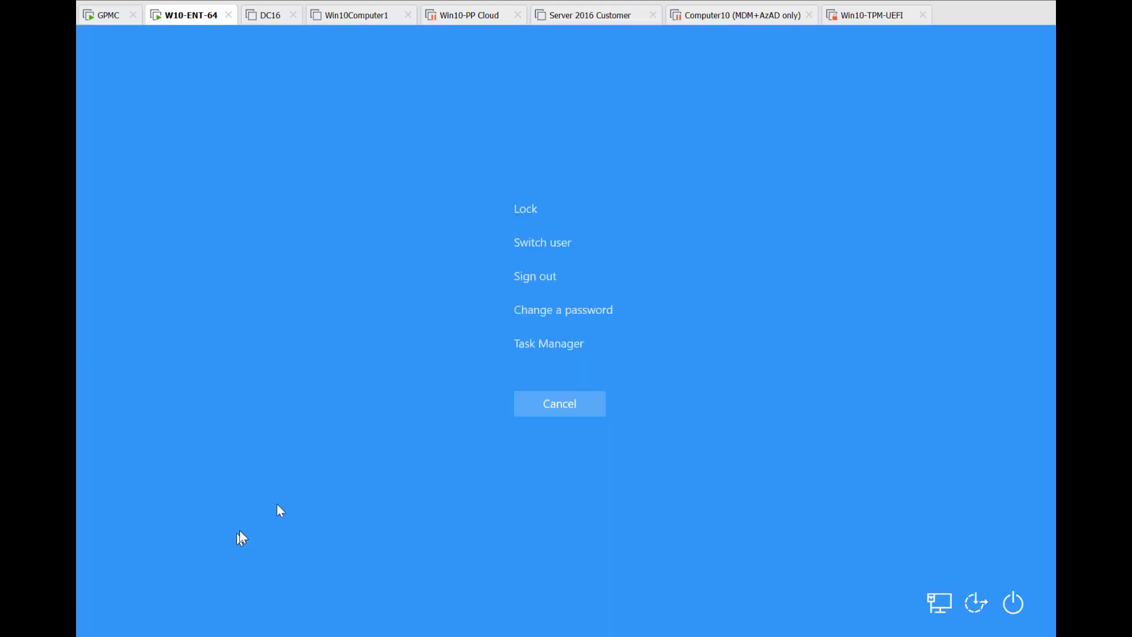
left_click(540, 280)
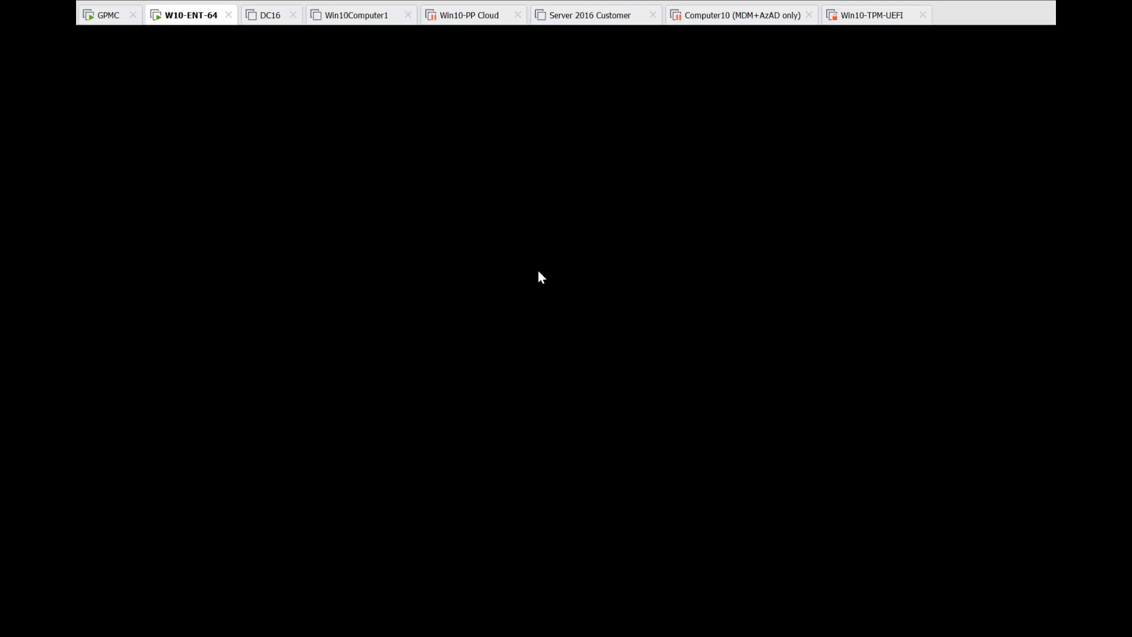
type("Pa$$w0rd")
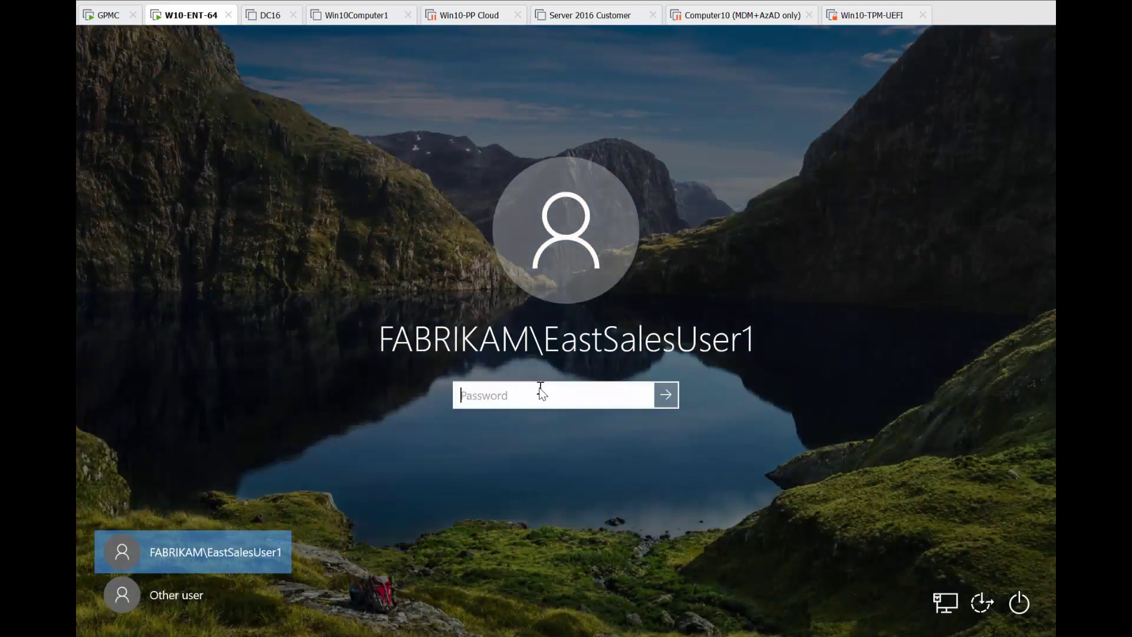
key("Return")
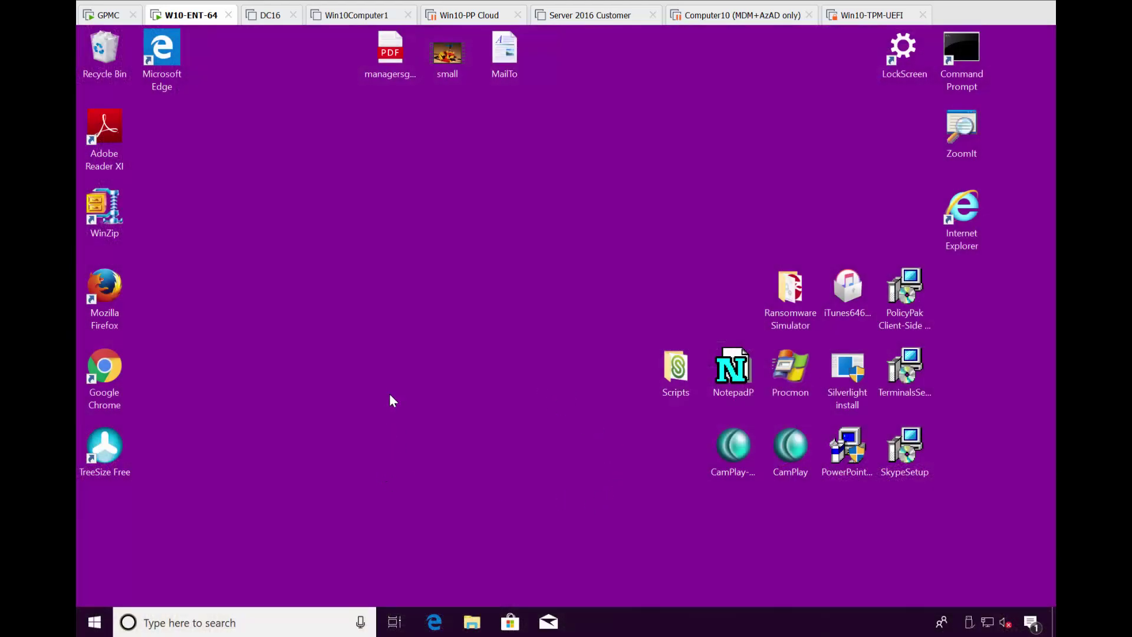
Verify the forced Start layout, then move the P tile beside Code Writer and Alarms & Clock beside OneNote
left_click(96, 628)
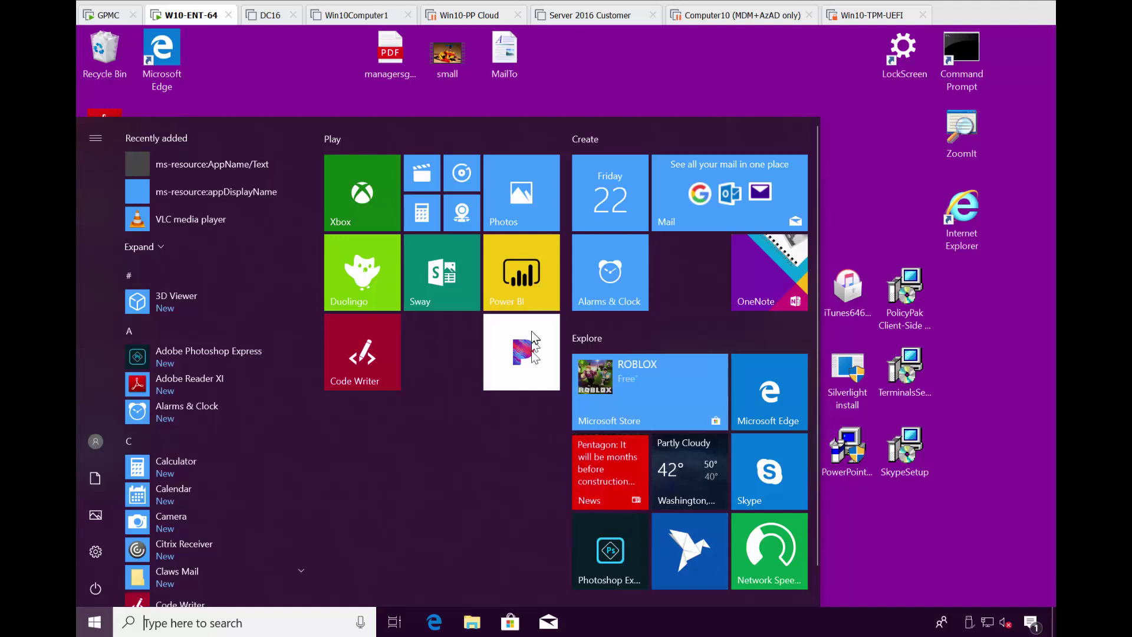
left_click_drag(512, 365, 446, 354)
left_click_drag(610, 281, 690, 289)
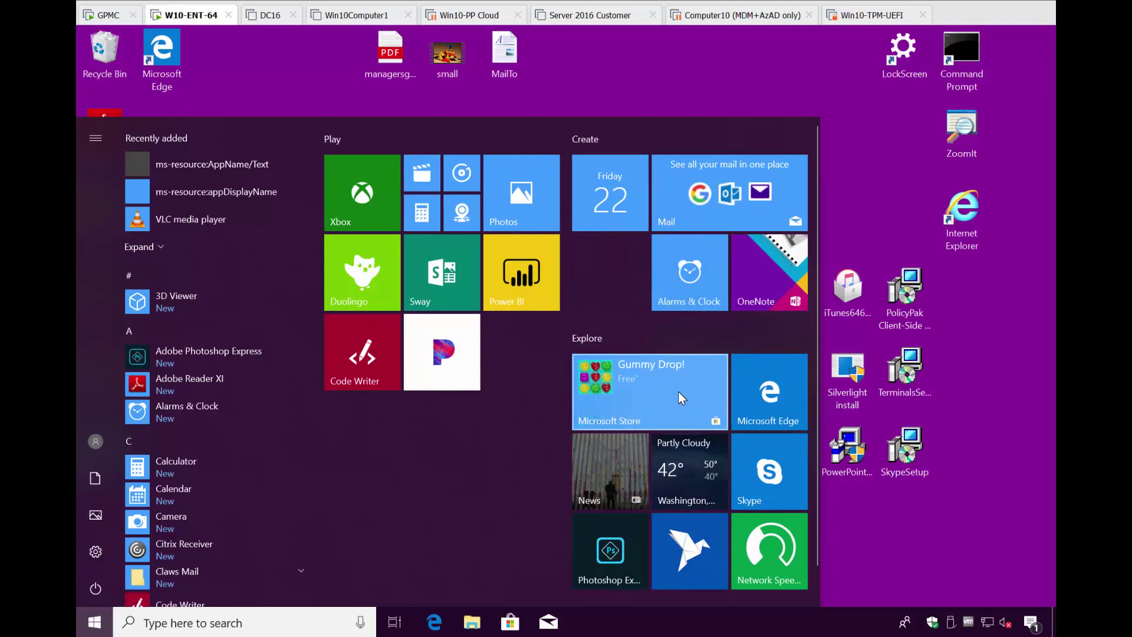